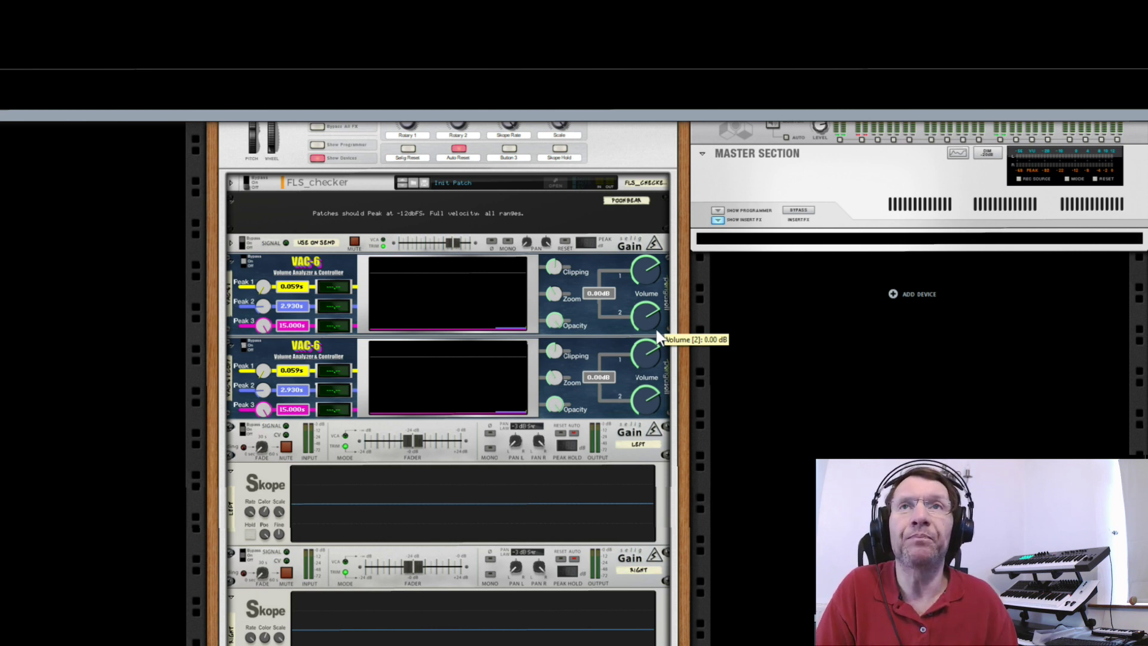
Check the number of available FLS slots in the FLS_checker device panel and close the panel.
{"action": "left_click", "coordinate": [366, 188]}
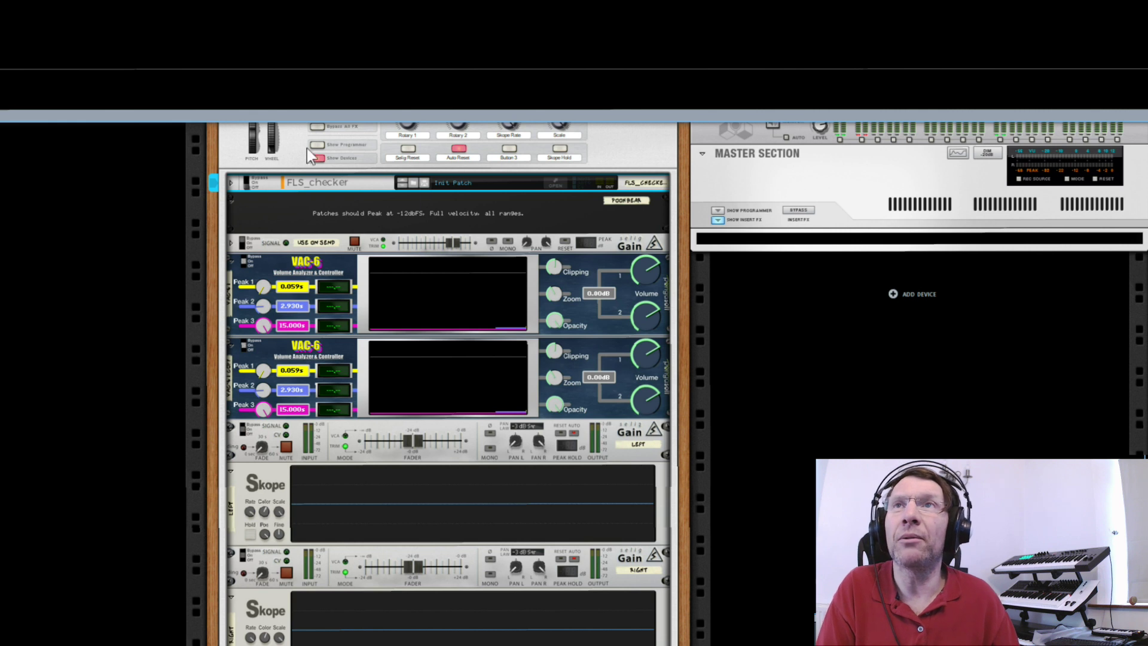
{"action": "left_click", "coordinate": [555, 184]}
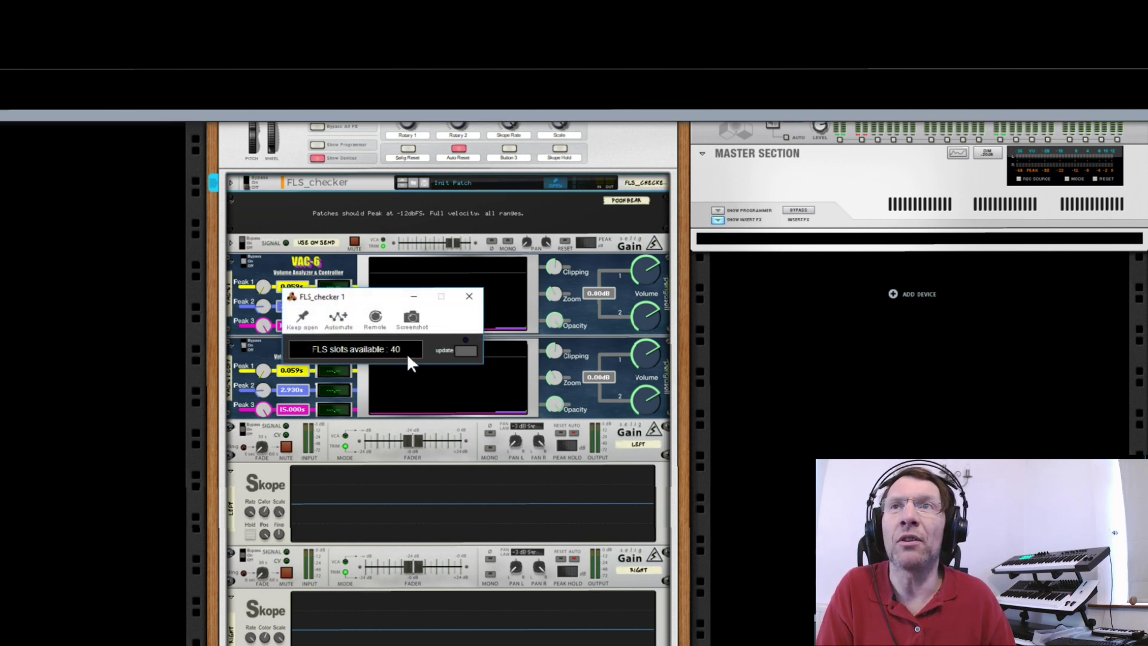
{"action": "left_click", "coordinate": [469, 297]}
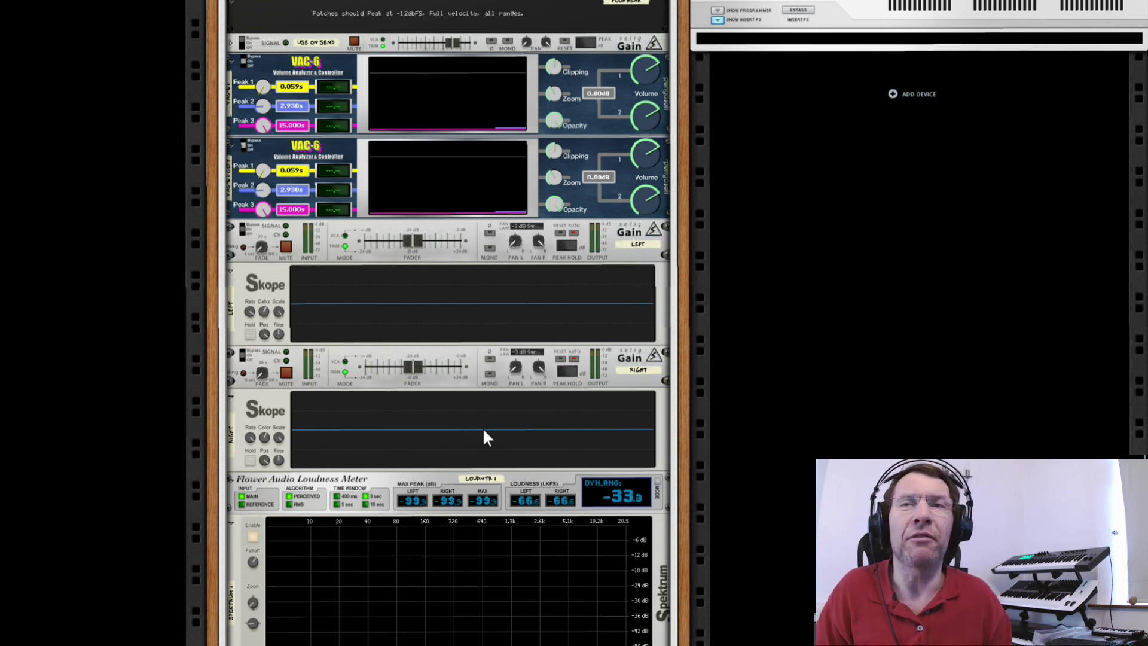
Look over the Combinator's analysis devices from VAC-6 down to Optic and the cabling behind the rack and Master Section.
{"action": "scroll", "coordinate": [425, 450], "scroll_direction": "down", "scroll_amount": 3}
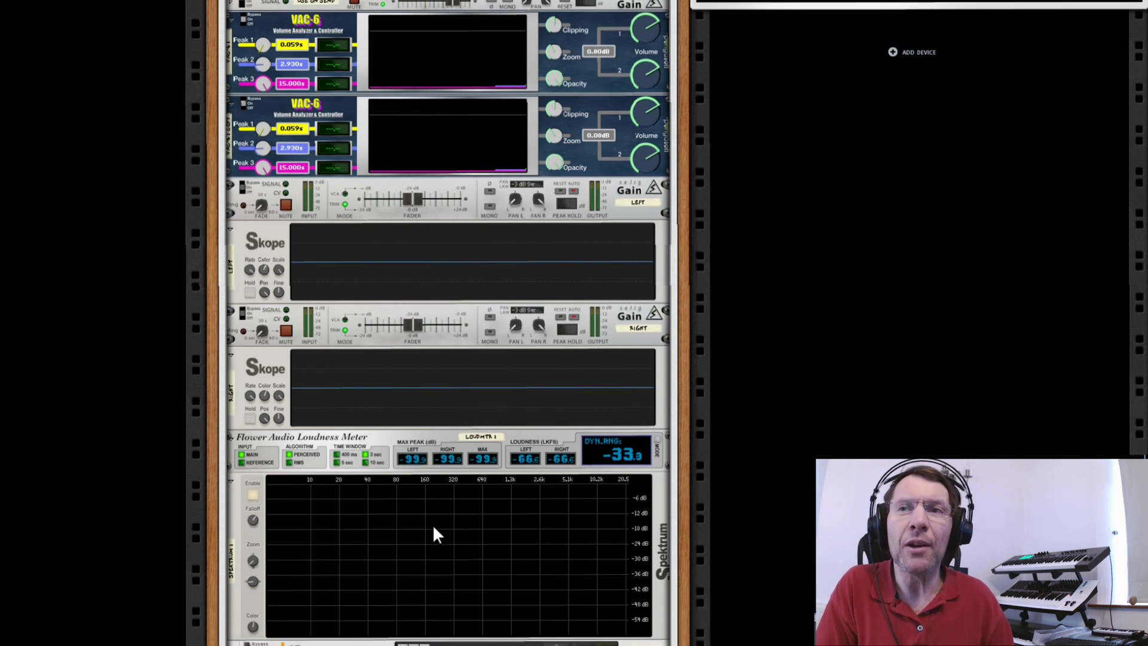
{"action": "scroll", "coordinate": [524, 426], "scroll_direction": "down", "scroll_amount": 3}
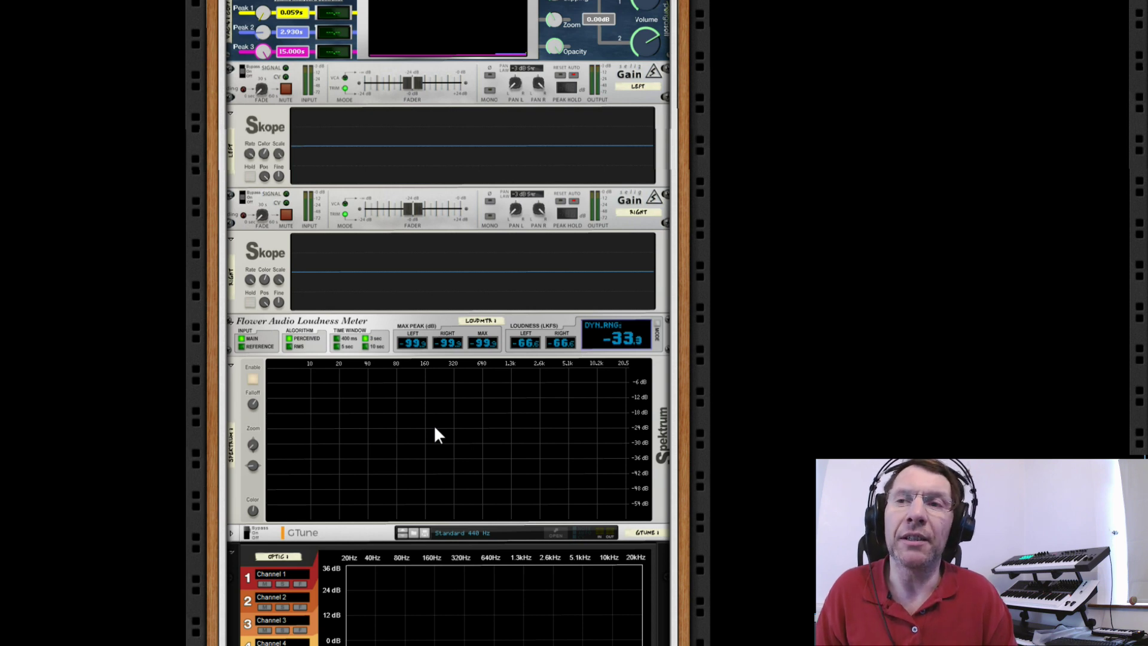
{"action": "scroll", "coordinate": [372, 590], "scroll_direction": "down", "scroll_amount": 3}
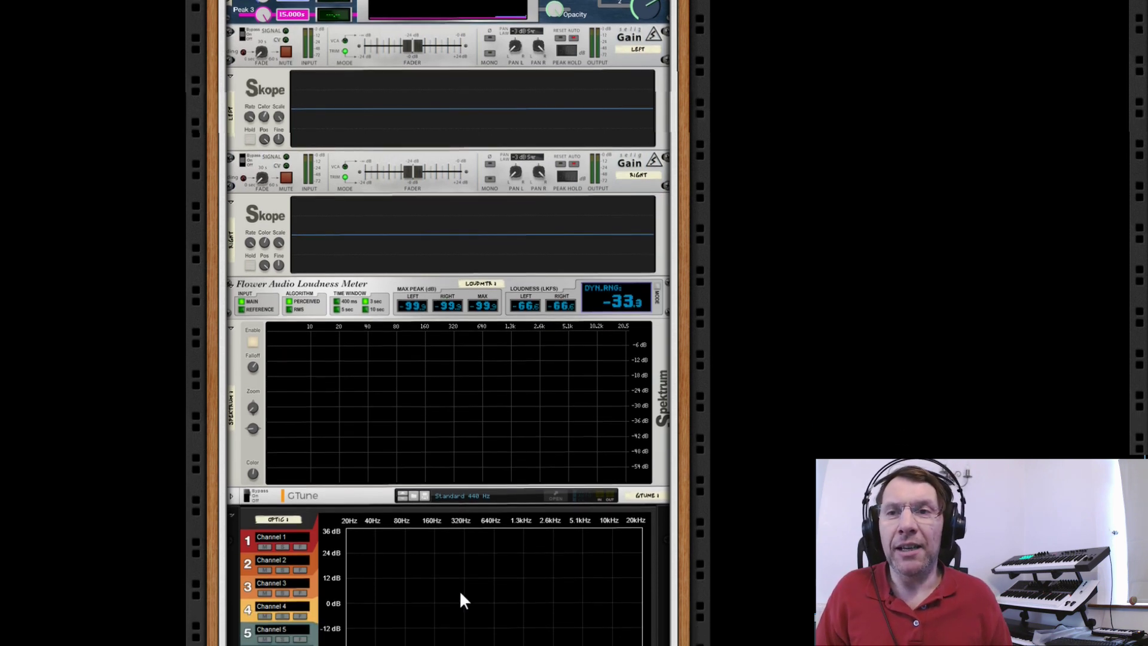
{"action": "scroll", "coordinate": [460, 574], "scroll_direction": "down", "scroll_amount": 3}
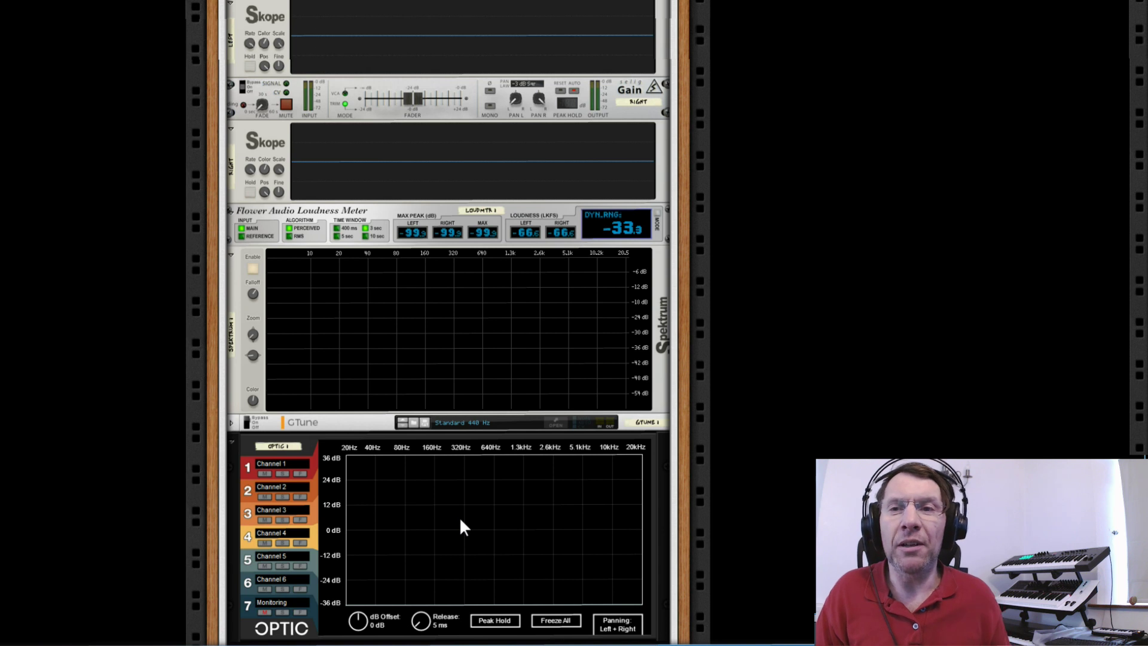
{"action": "left_click", "coordinate": [421, 490]}
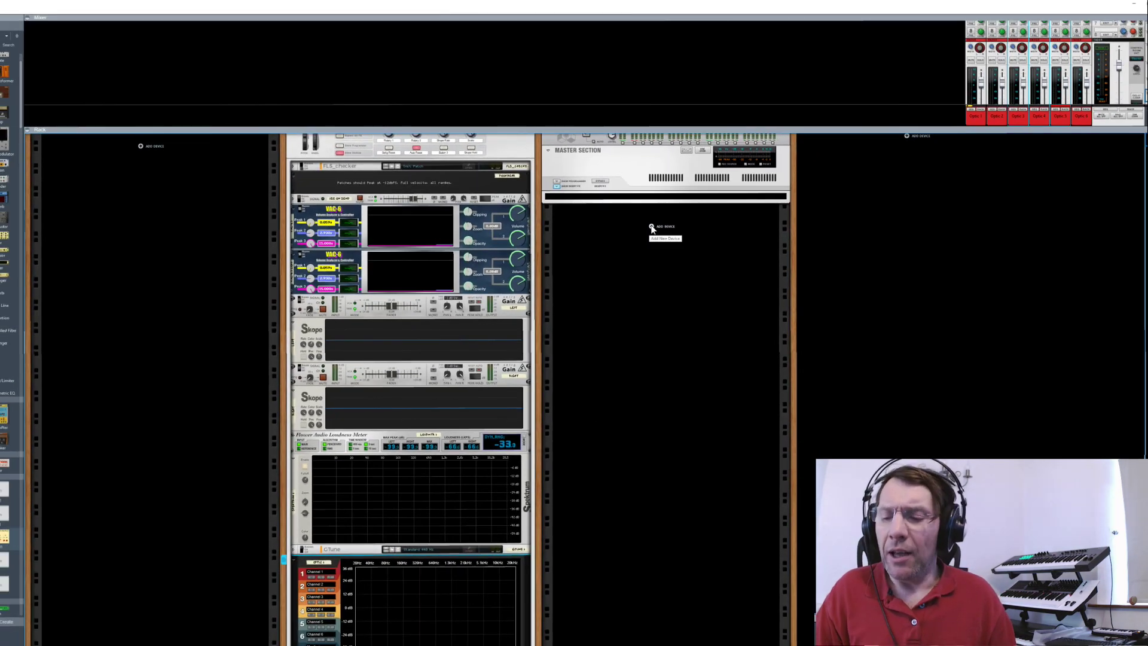
{"action": "key", "text": "Tab"}
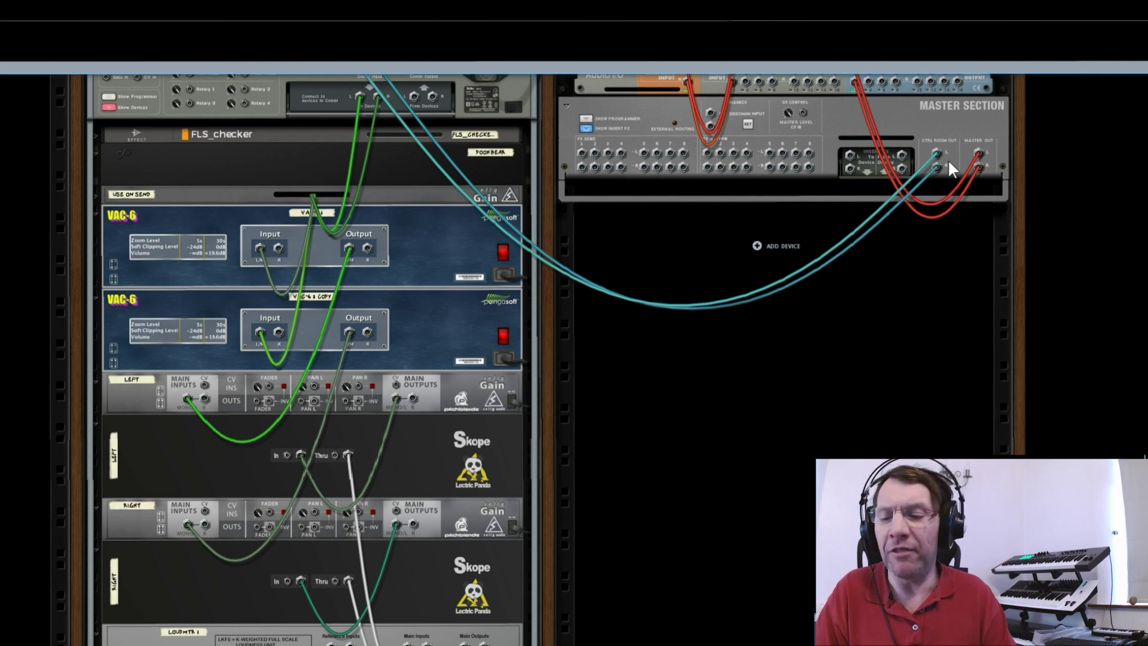
{"action": "key", "text": "Tab"}
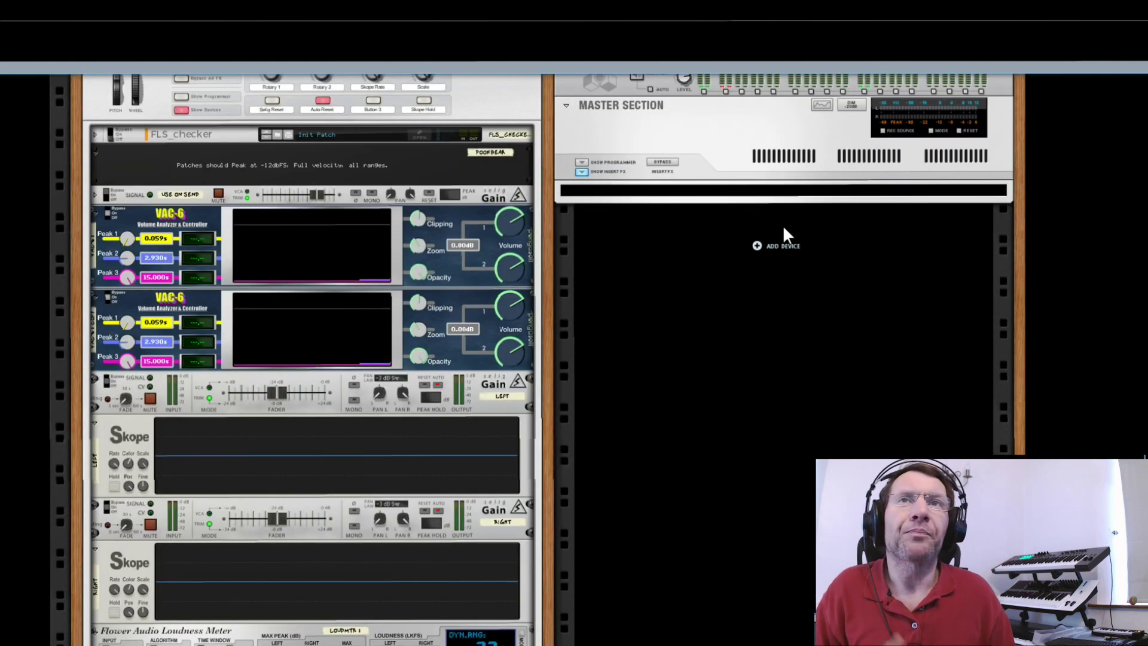
Add a Thermal Synthesizer instrument below the Master Section.
{"action": "left_click", "coordinate": [757, 250]}
{"action": "mouse_move", "coordinate": [825, 346]}
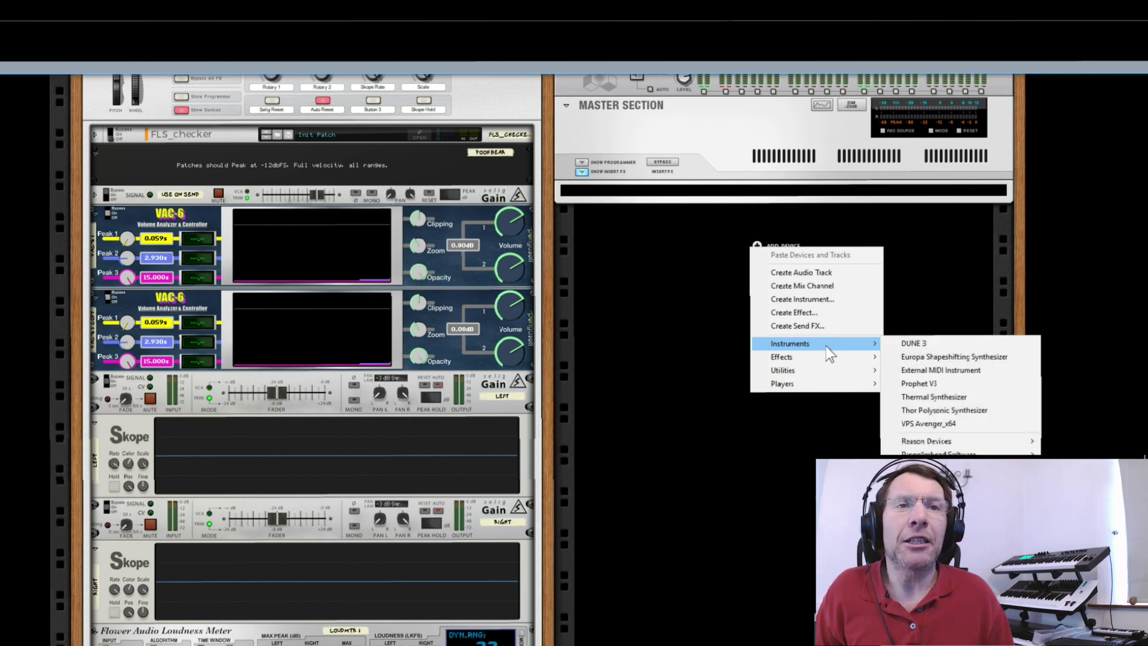
{"action": "left_click", "coordinate": [931, 397]}
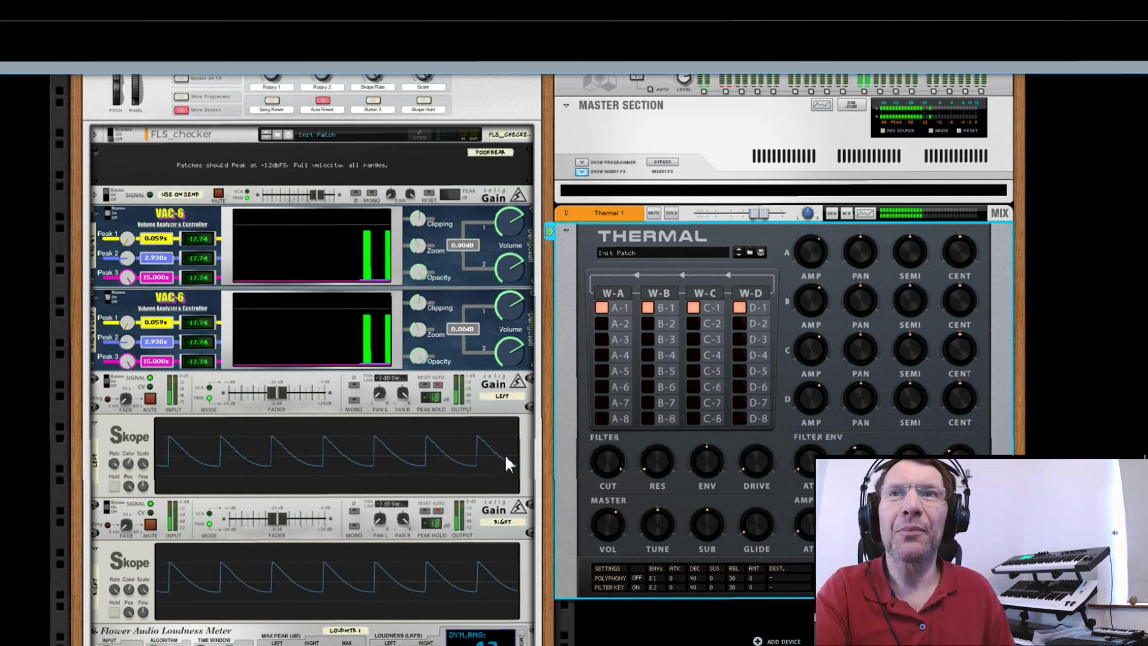
Try Thermal's second and third waveforms across the W-A, W-B, W-C and W-D columns.
{"action": "left_click", "coordinate": [600, 322]}
{"action": "left_click", "coordinate": [693, 323]}
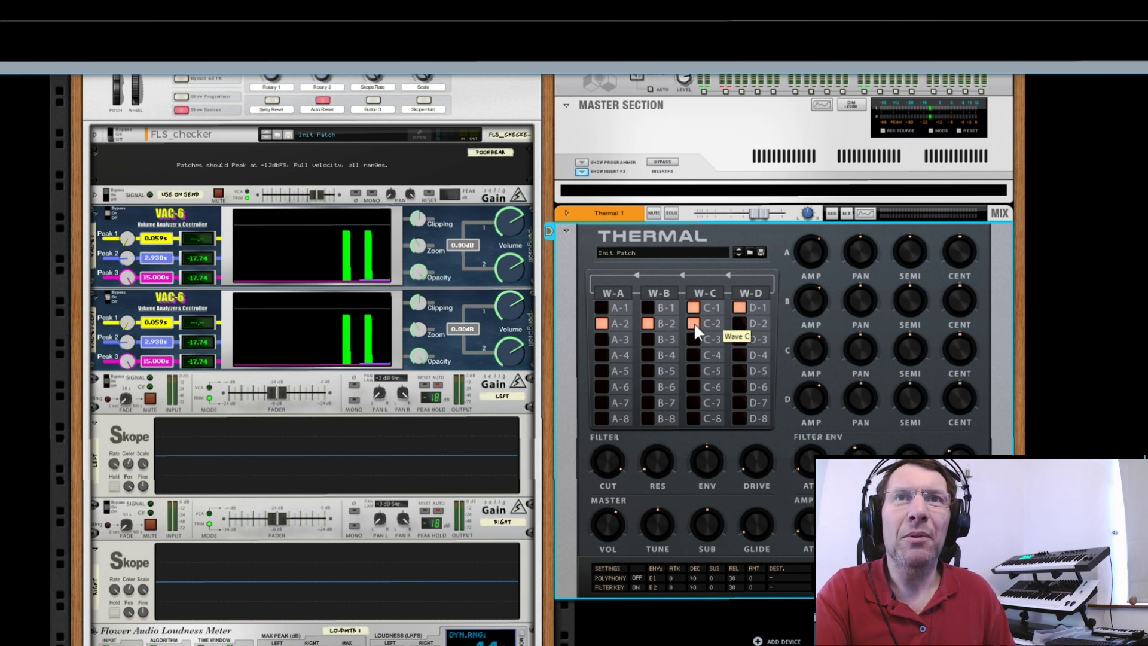
{"action": "left_click", "coordinate": [739, 323]}
{"action": "left_click", "coordinate": [740, 340]}
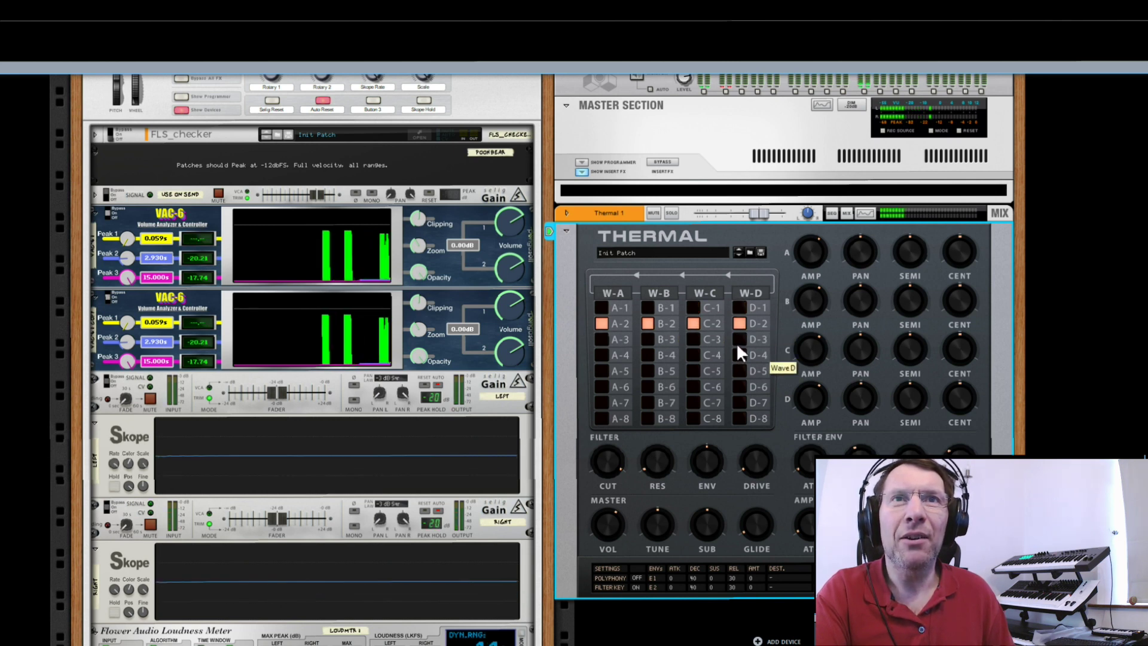
{"action": "left_click", "coordinate": [694, 339]}
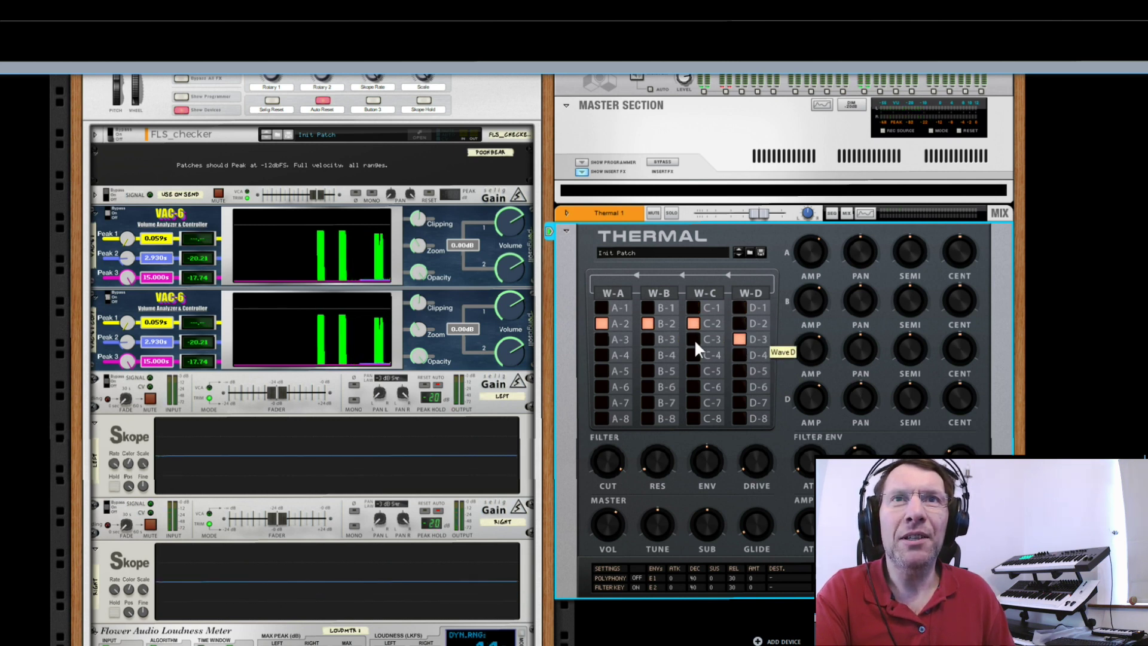
Set Thermal's four wave columns to A-4, B-4, C-4 and D-4.
{"action": "left_click", "coordinate": [603, 354]}
{"action": "left_click", "coordinate": [648, 355]}
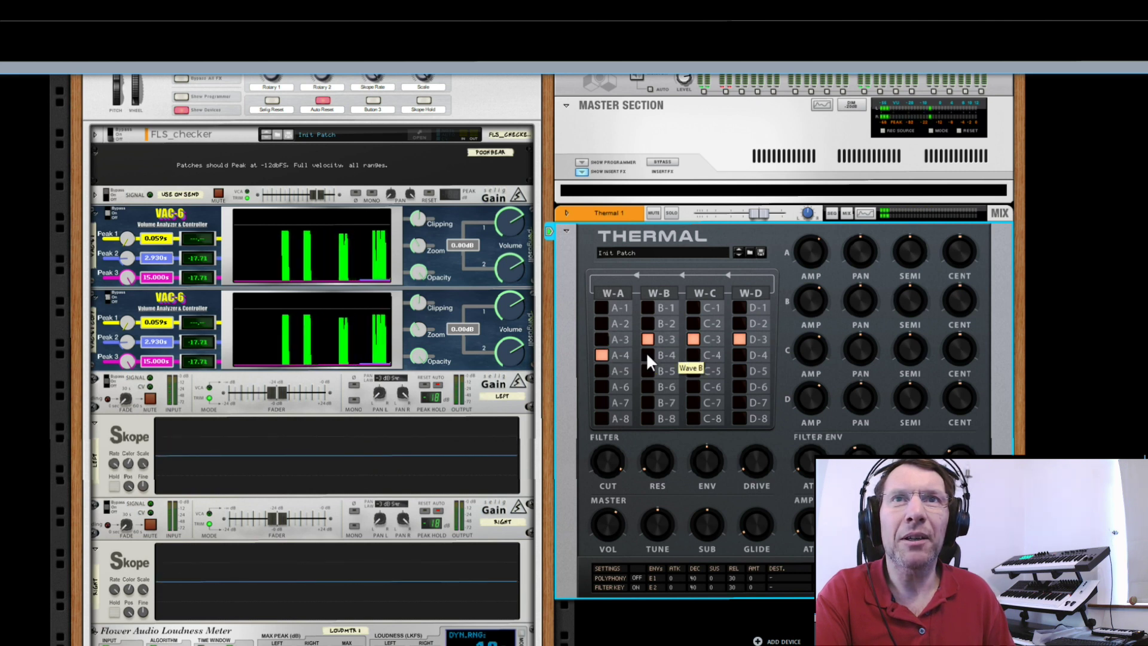
{"action": "left_click", "coordinate": [693, 355]}
{"action": "left_click", "coordinate": [739, 355]}
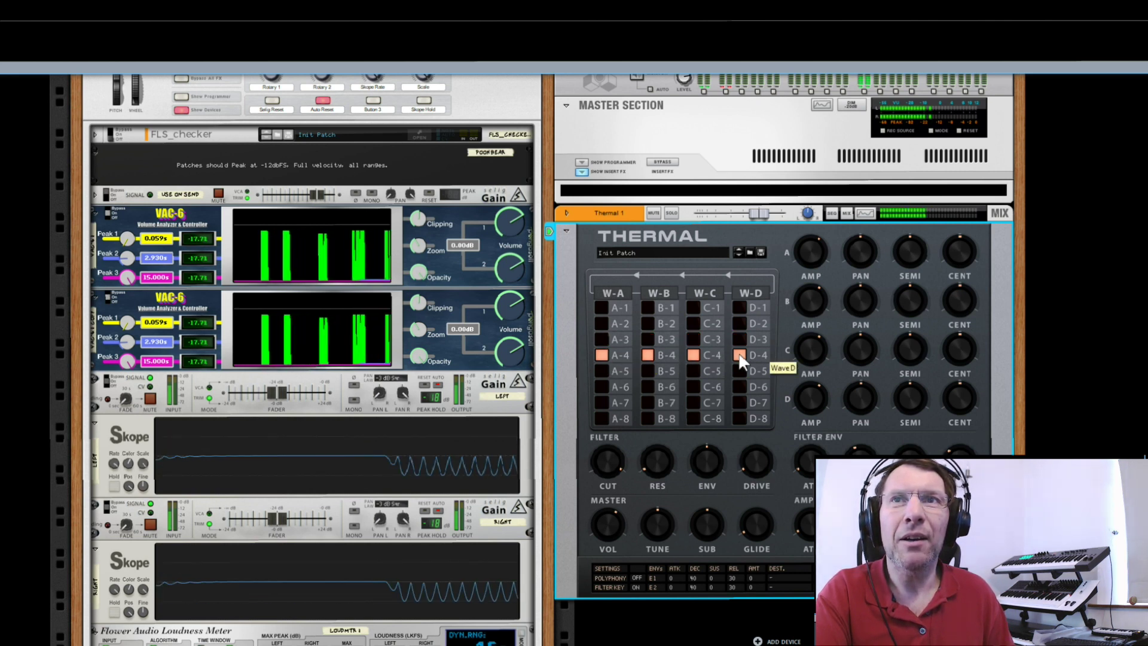
Set Thermal's four wave columns to A-5, B-5, C-5 and D-5.
{"action": "left_click", "coordinate": [740, 370]}
{"action": "left_click", "coordinate": [693, 371]}
{"action": "left_click", "coordinate": [656, 372]}
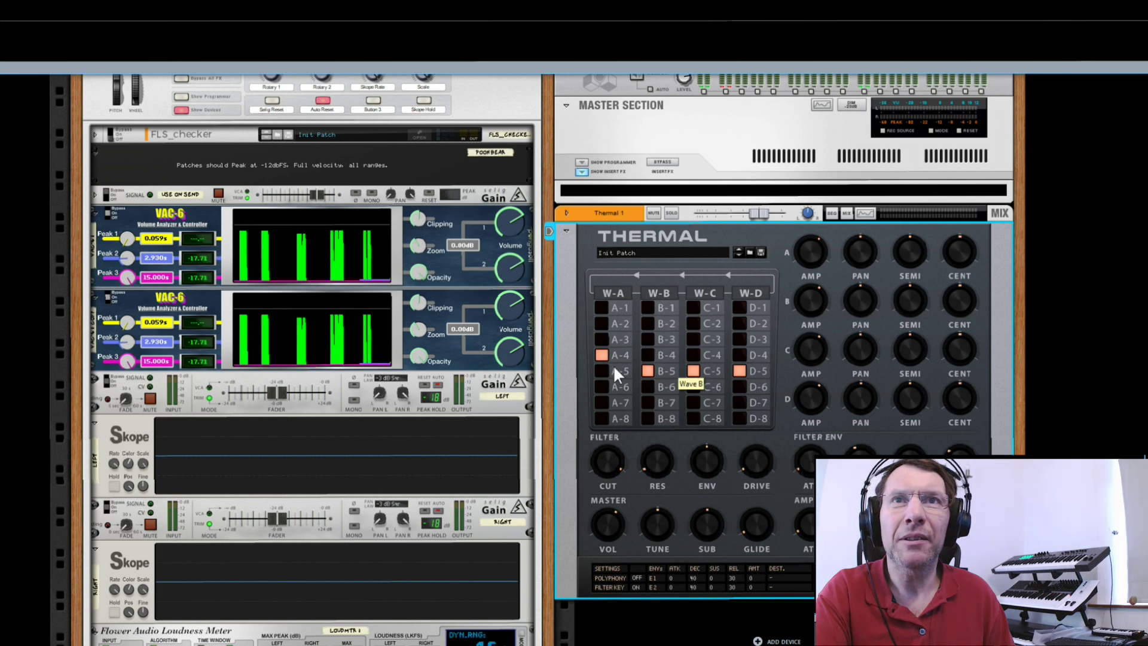
{"action": "left_click", "coordinate": [602, 370]}
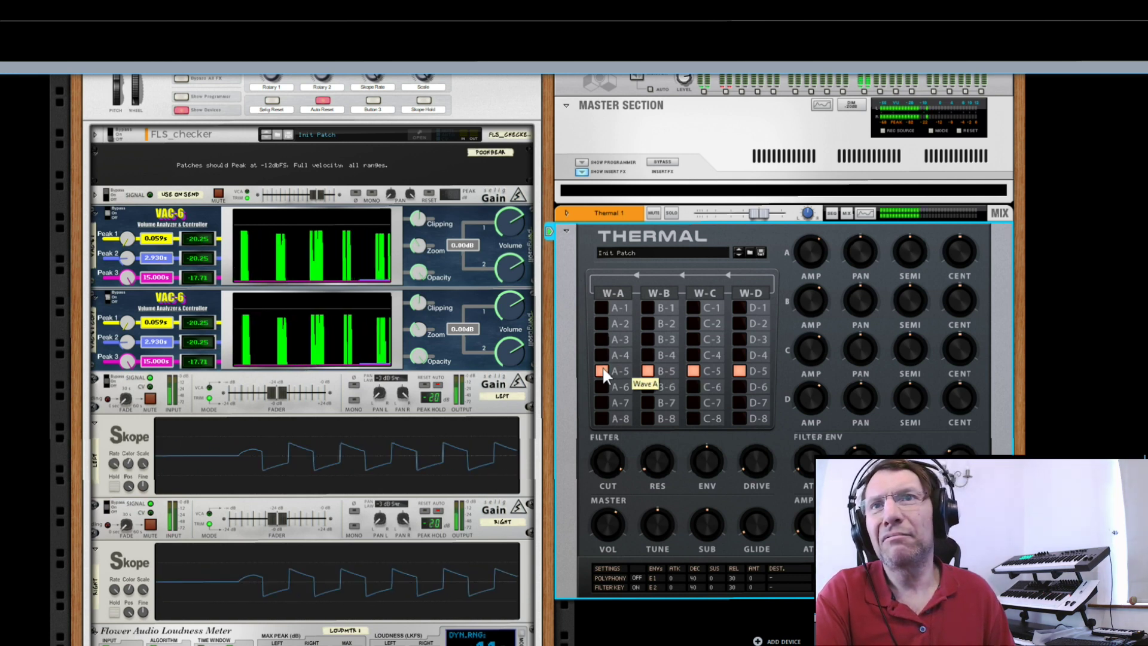
Mix Thermal's waveforms by choosing A-3, B-5, C-3 and D-2.
{"action": "left_click", "coordinate": [604, 341]}
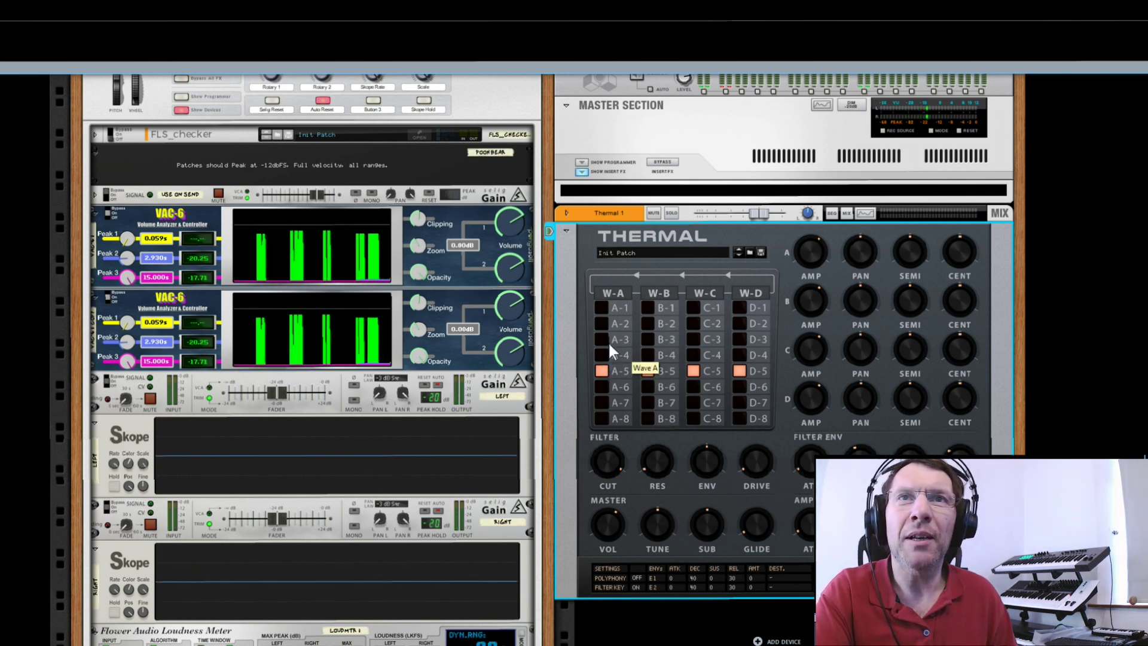
{"action": "left_click", "coordinate": [647, 356]}
{"action": "left_click", "coordinate": [691, 339]}
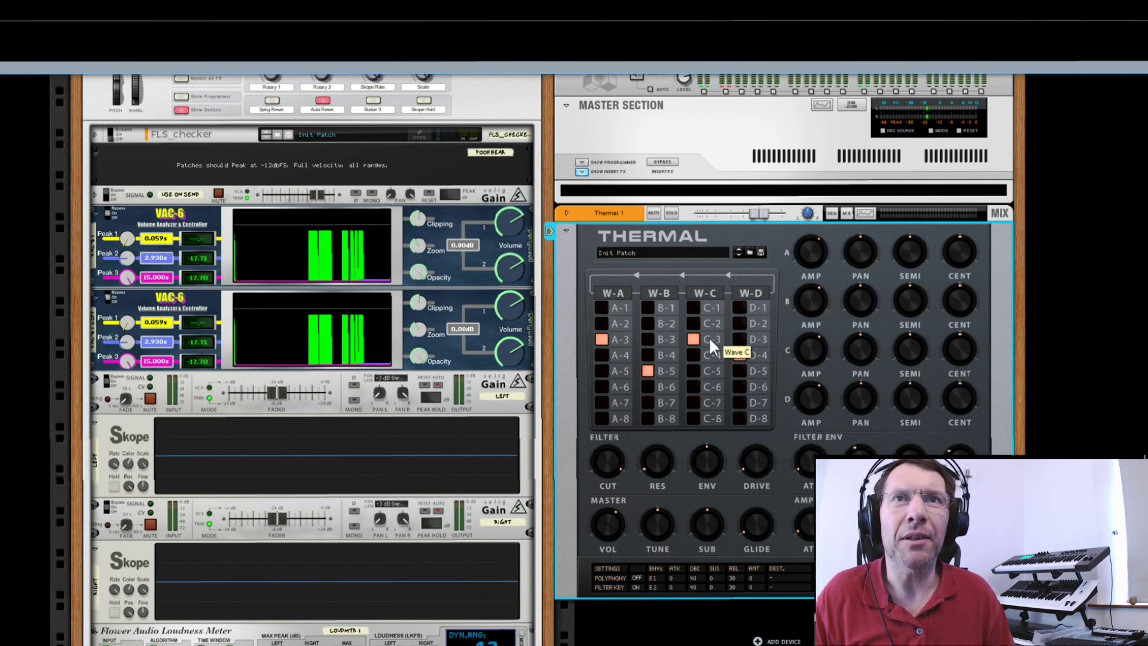
{"action": "left_click", "coordinate": [739, 324]}
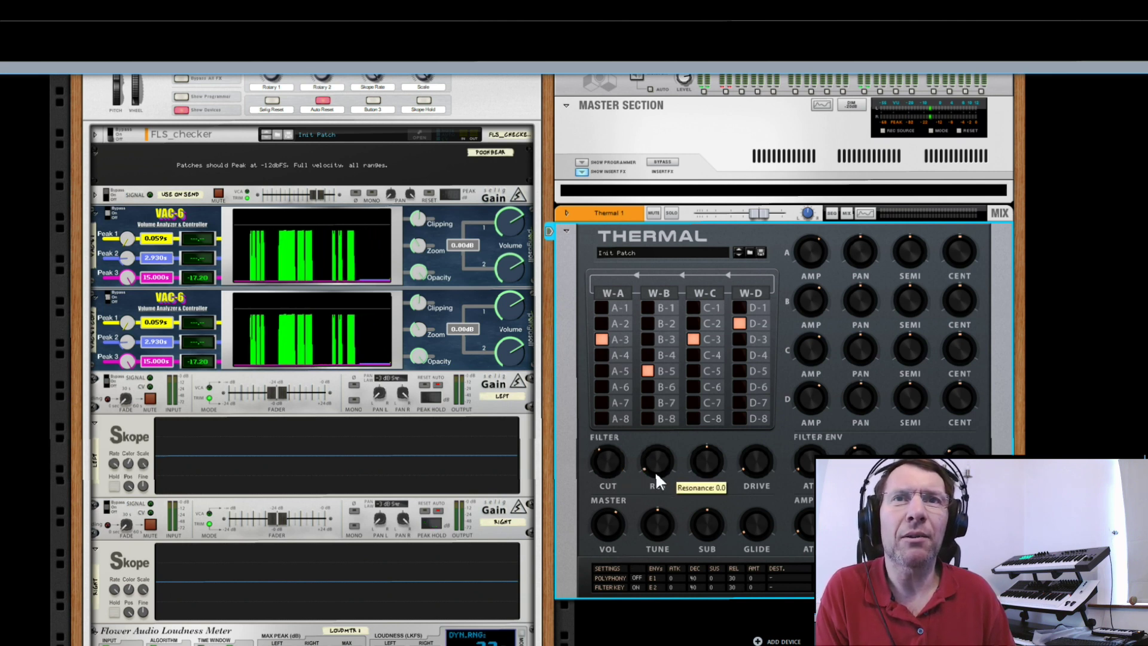
Adjust the Sub and Glide controls in Thermal's Master settings.
{"action": "left_click_drag", "start_coordinate": [701, 466], "coordinate": [695, 368]}
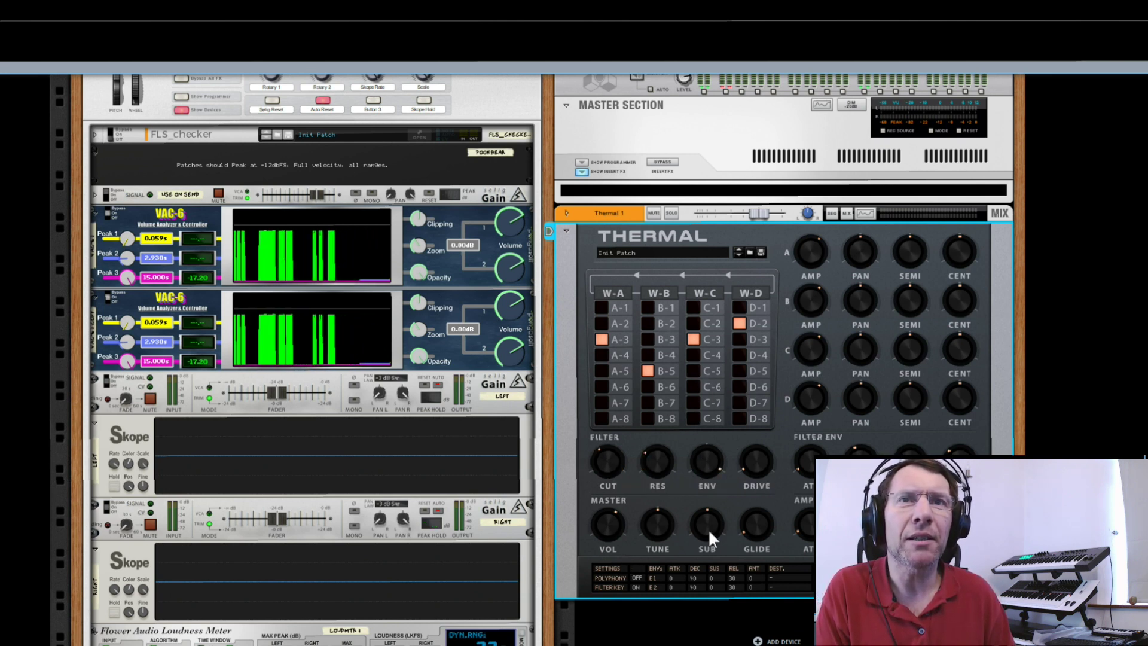
{"action": "left_click_drag", "start_coordinate": [708, 528], "coordinate": [687, 488]}
{"action": "left_click_drag", "start_coordinate": [749, 512], "coordinate": [783, 500]}
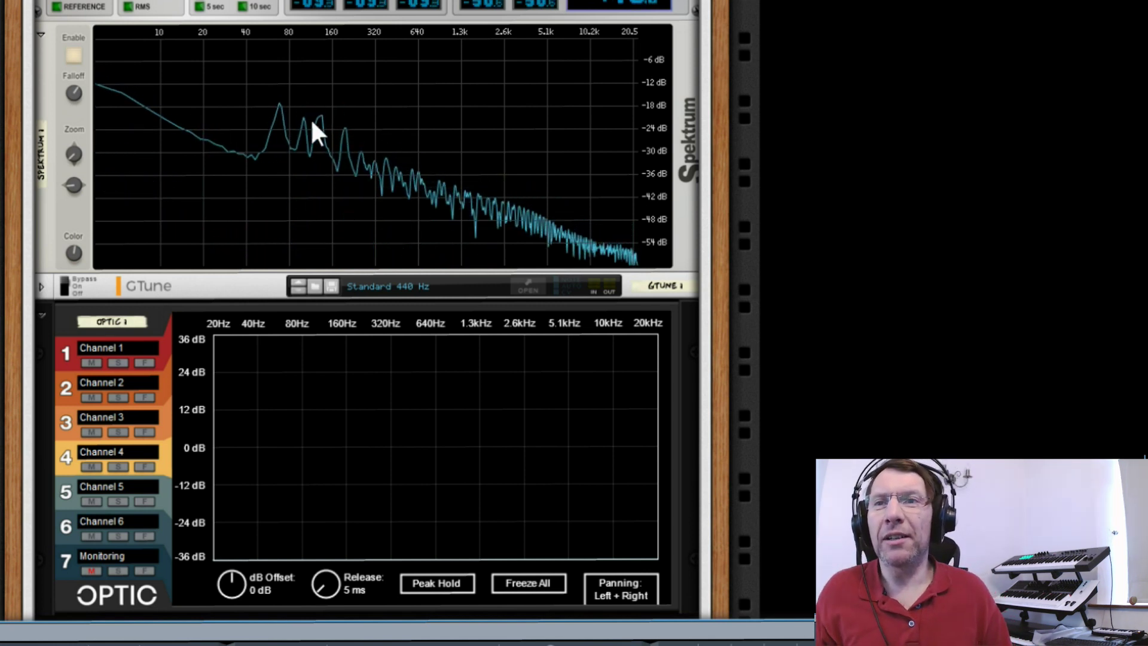
Unmute the Monitoring channel in the Optic analyzer.
{"action": "left_click", "coordinate": [89, 571]}
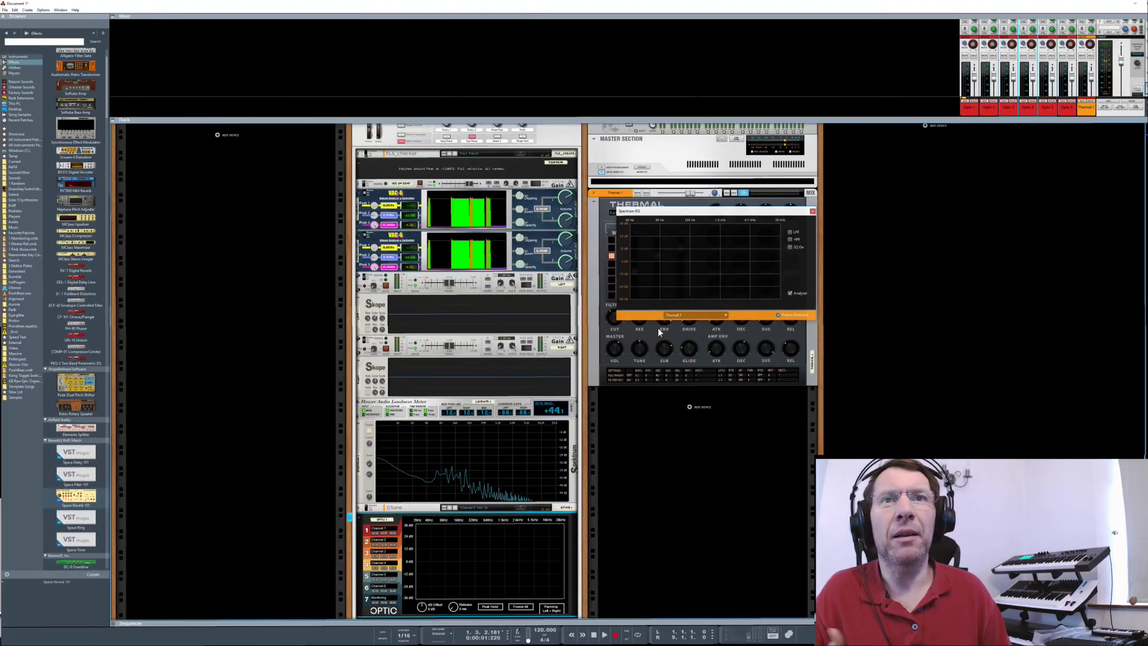
Enable the high-pass filter in the Thermal 1 channel's Spectrum EQ, compare the signal with it off, and close the EQ window.
{"action": "left_click", "coordinate": [824, 191]}
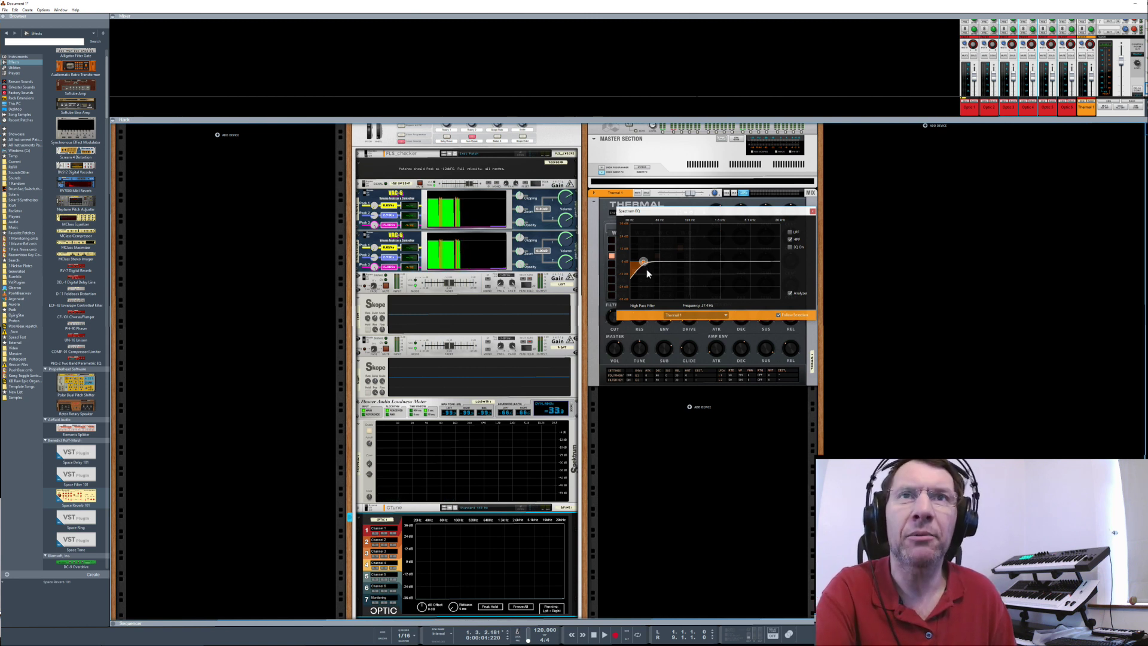
{"action": "left_click", "coordinate": [790, 240]}
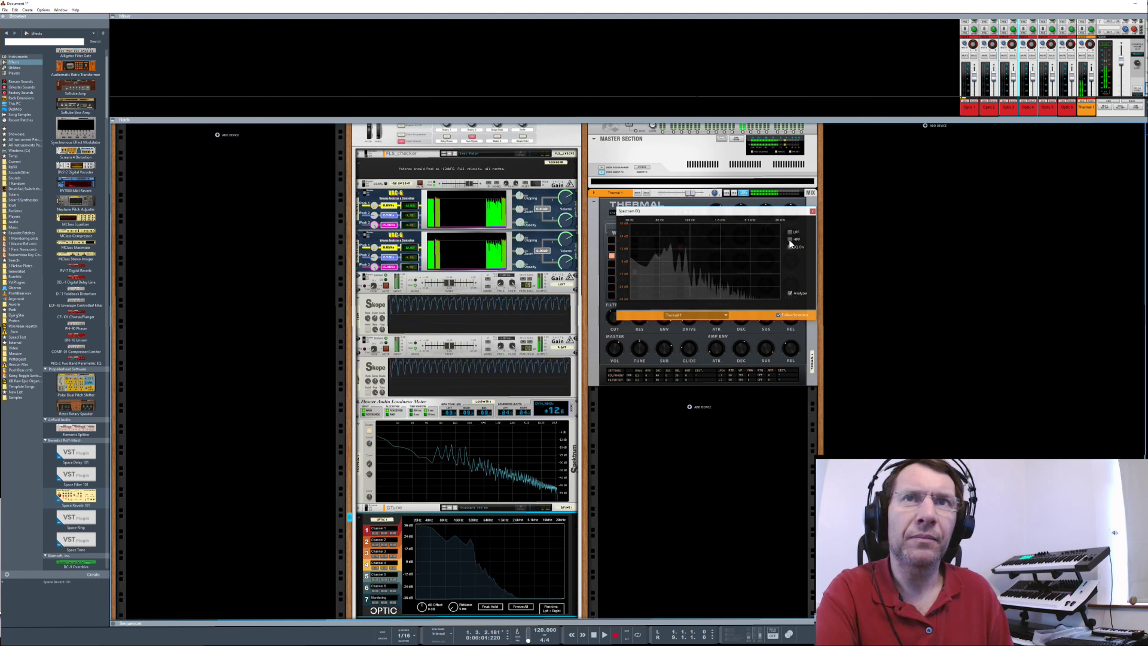
{"action": "left_click", "coordinate": [789, 239]}
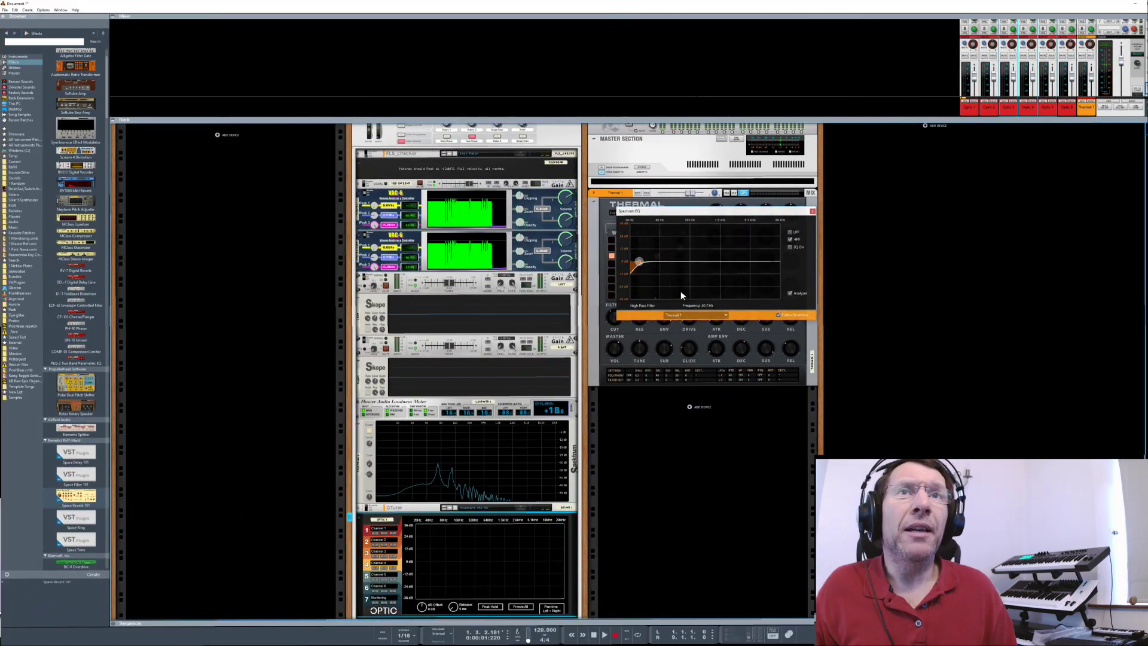
{"action": "left_click", "coordinate": [812, 211]}
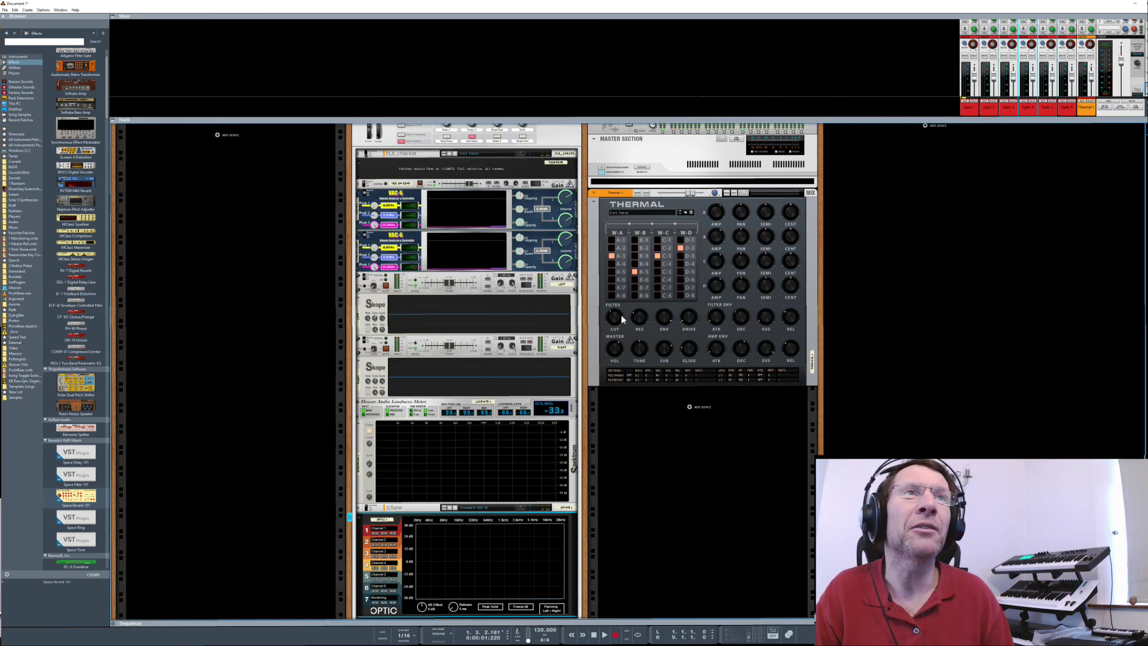
Reroute the Combinator's stereo input cables from the control room outputs to FX Send 8 on the Master Section.
{"action": "key", "text": "Tab"}
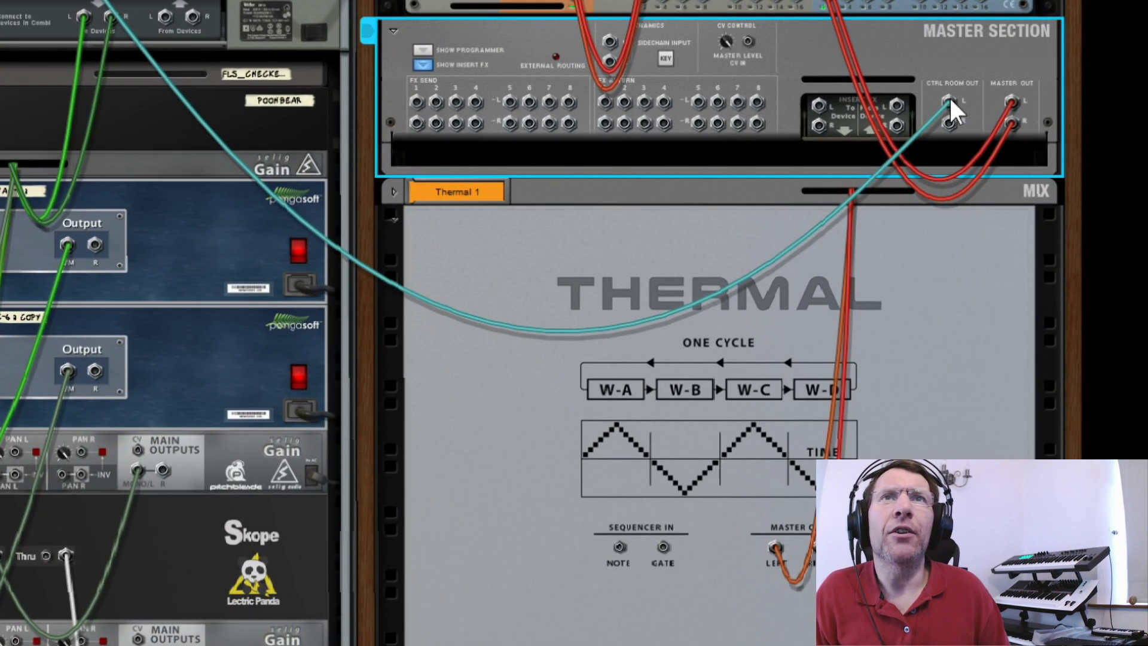
{"action": "left_click_drag", "start_coordinate": [549, 111], "coordinate": [569, 123]}
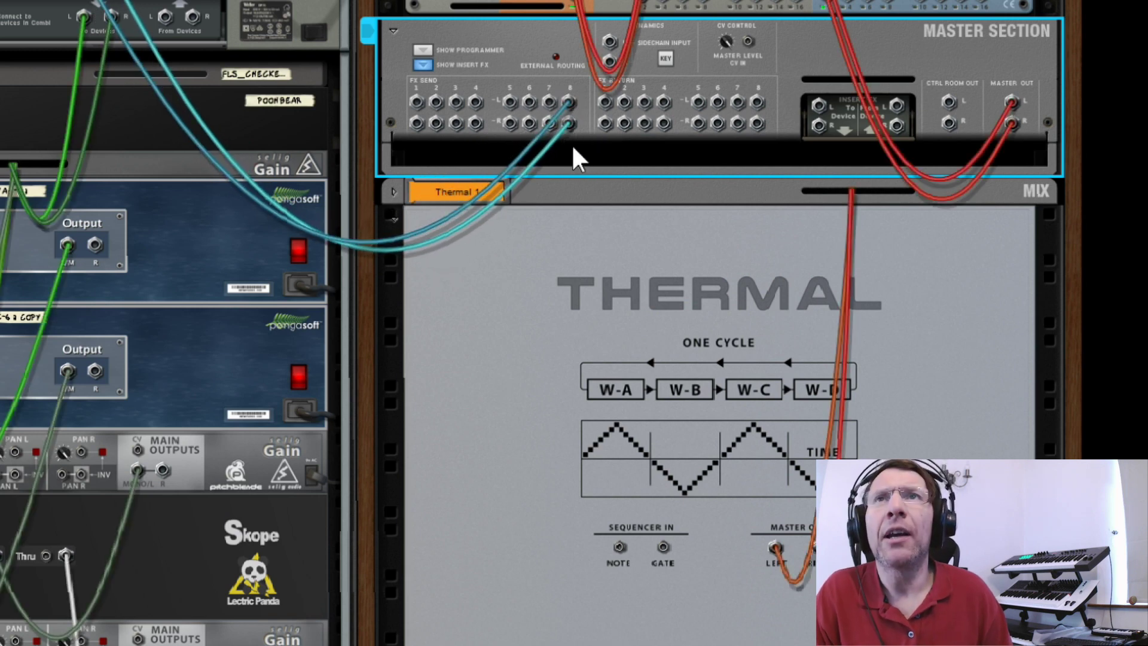
{"action": "key", "text": "Tab"}
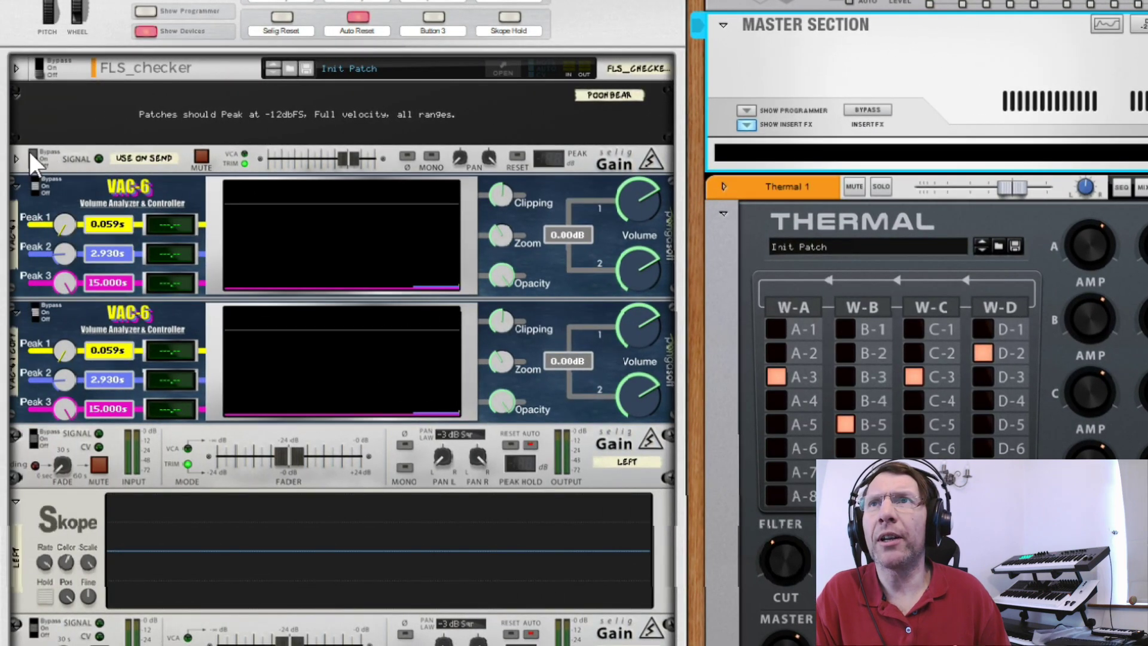
Switch on the Gain device labelled USE ON SEND and enable send 8 on the Thermal 1 mixer channel.
{"action": "left_click", "coordinate": [30, 154]}
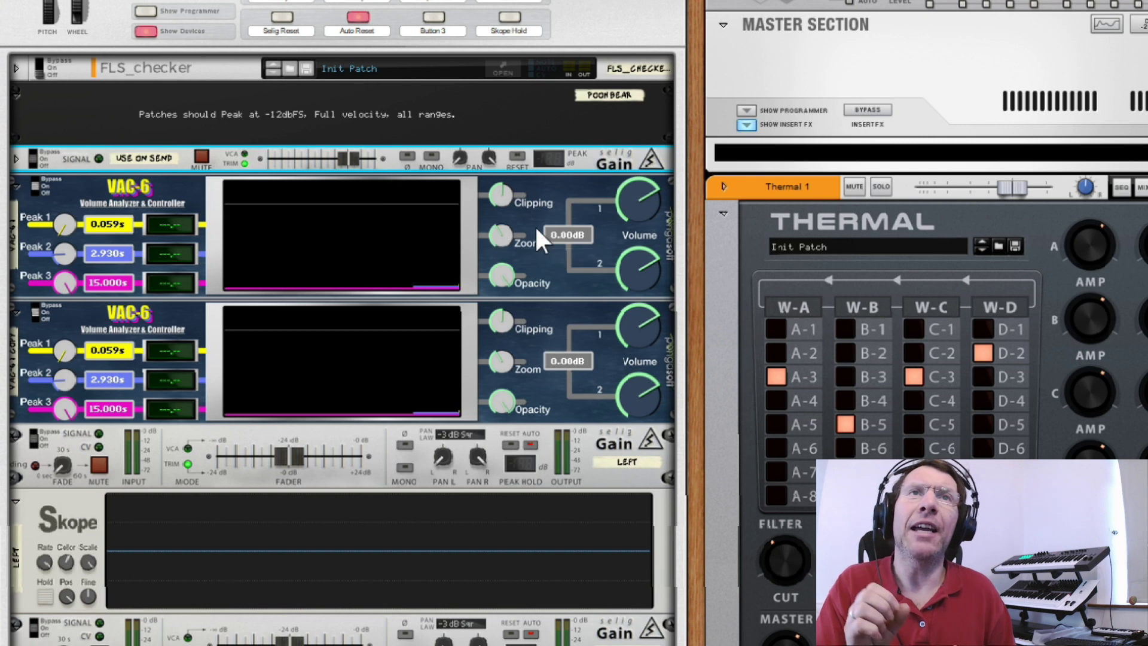
{"action": "left_click", "coordinate": [998, 245]}
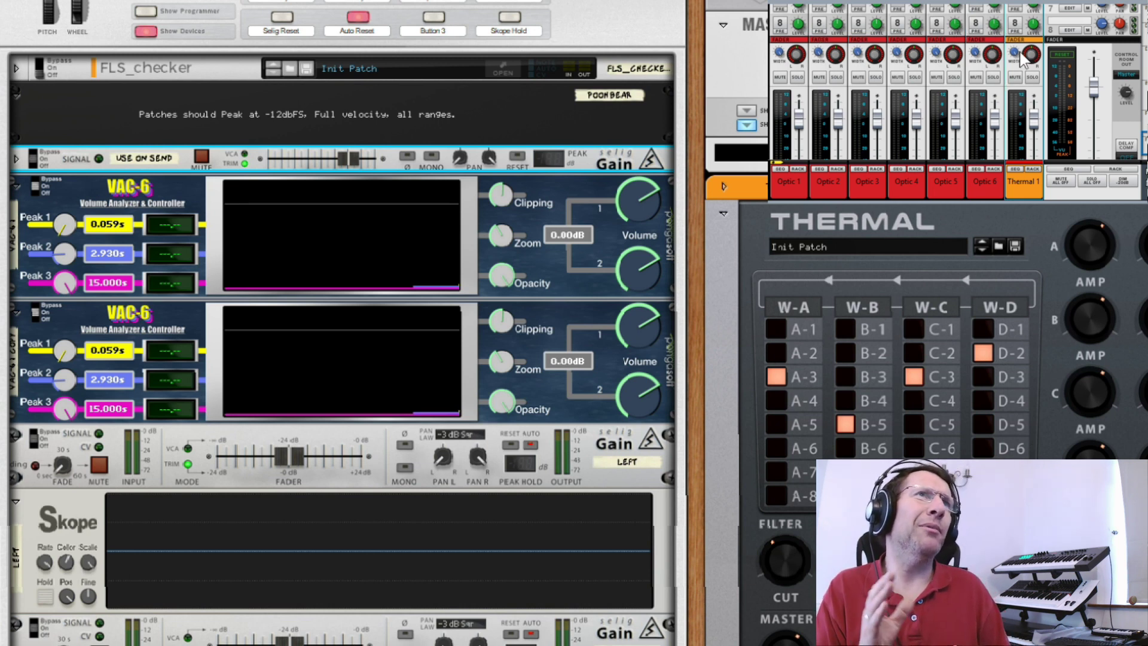
{"action": "left_click", "coordinate": [1014, 24]}
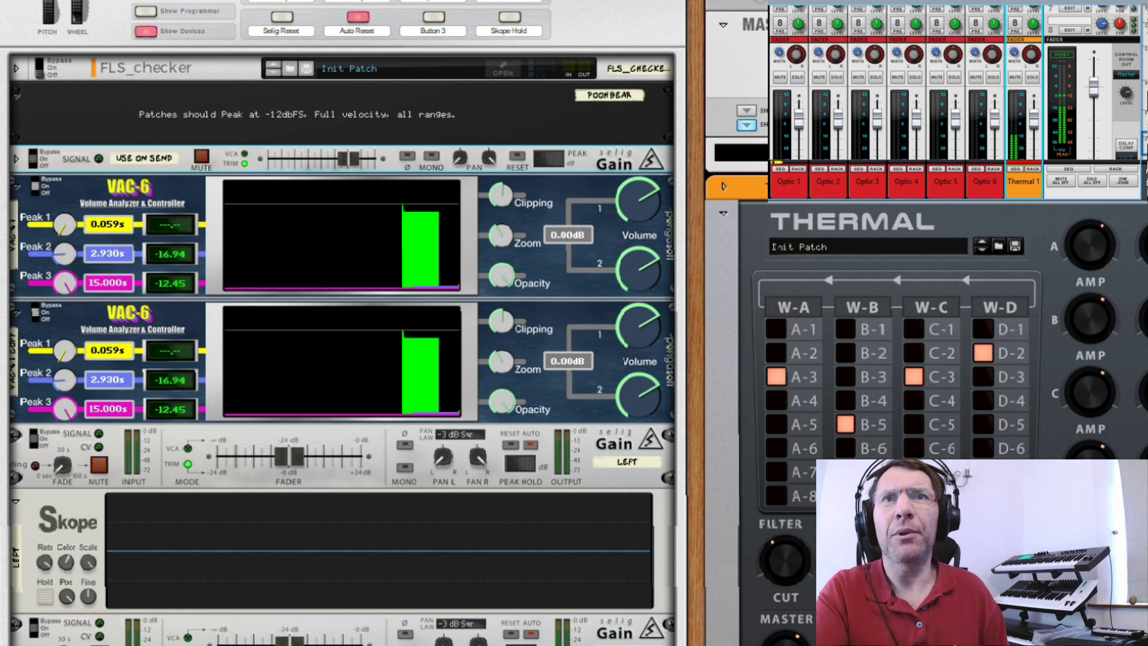
Try toggling FX send 8 on the Optic 3, Optic 4, Optic 6 and Thermal 1 mixer channels.
{"action": "left_click", "coordinate": [897, 114]}
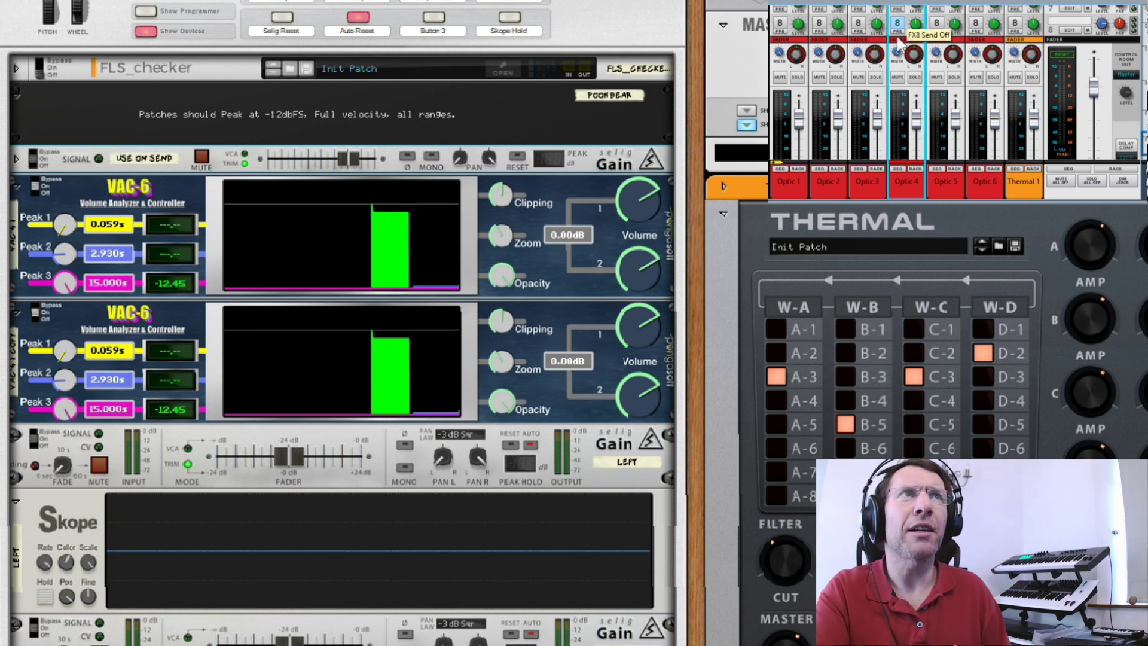
{"action": "left_click", "coordinate": [874, 39]}
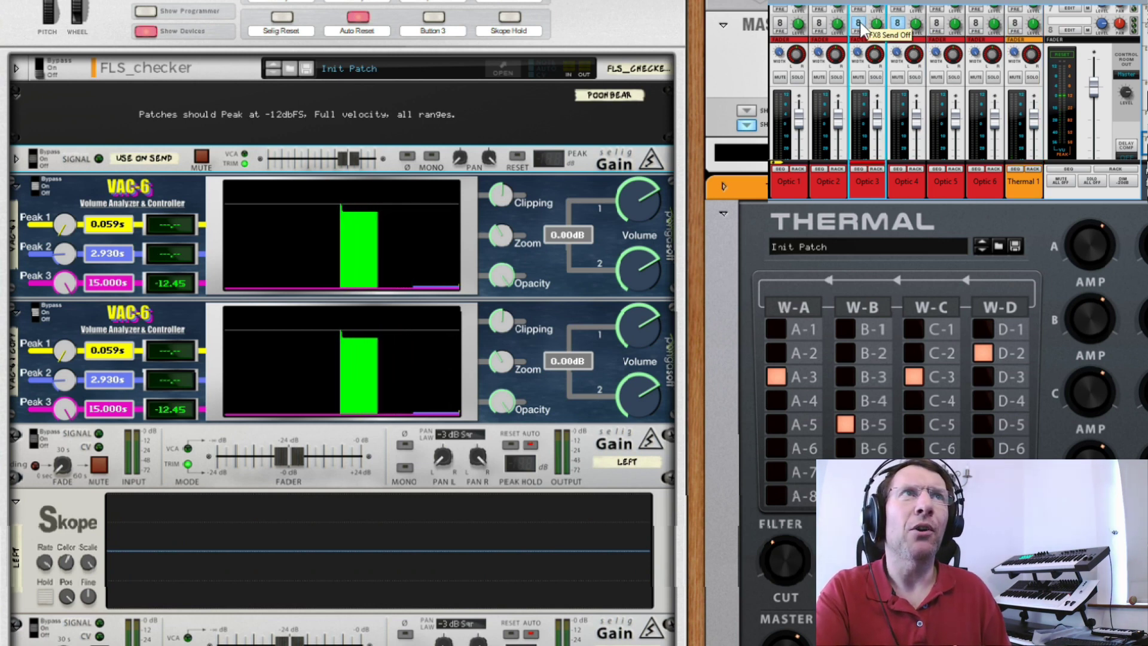
{"action": "left_click", "coordinate": [900, 27]}
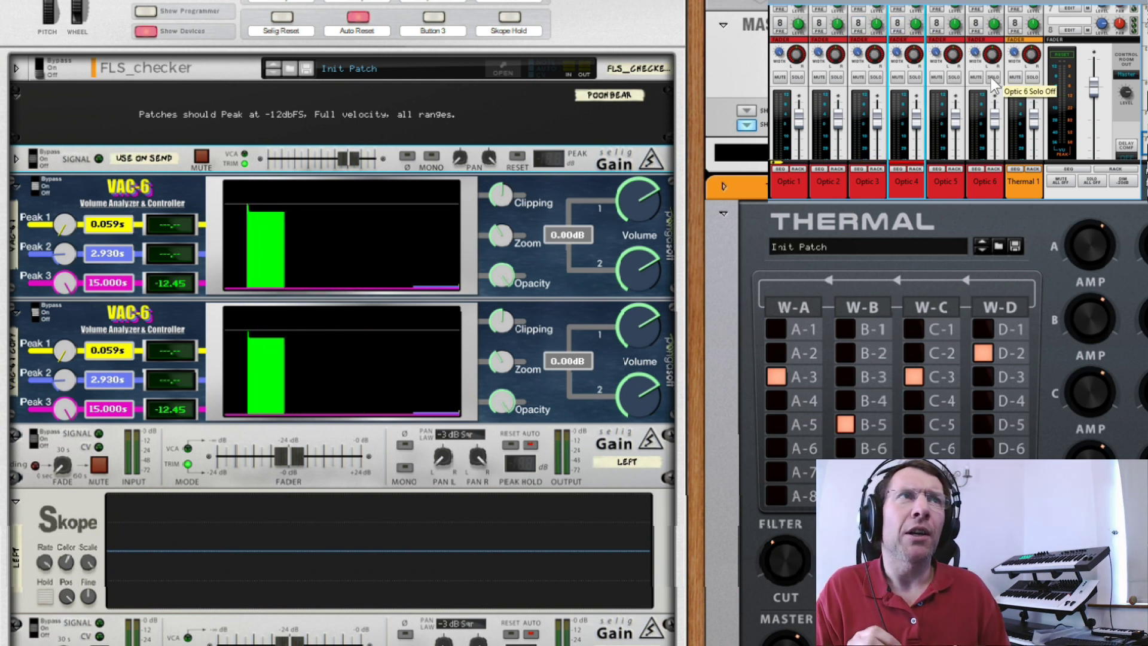
{"action": "left_click", "coordinate": [976, 35]}
{"action": "left_click", "coordinate": [1015, 36]}
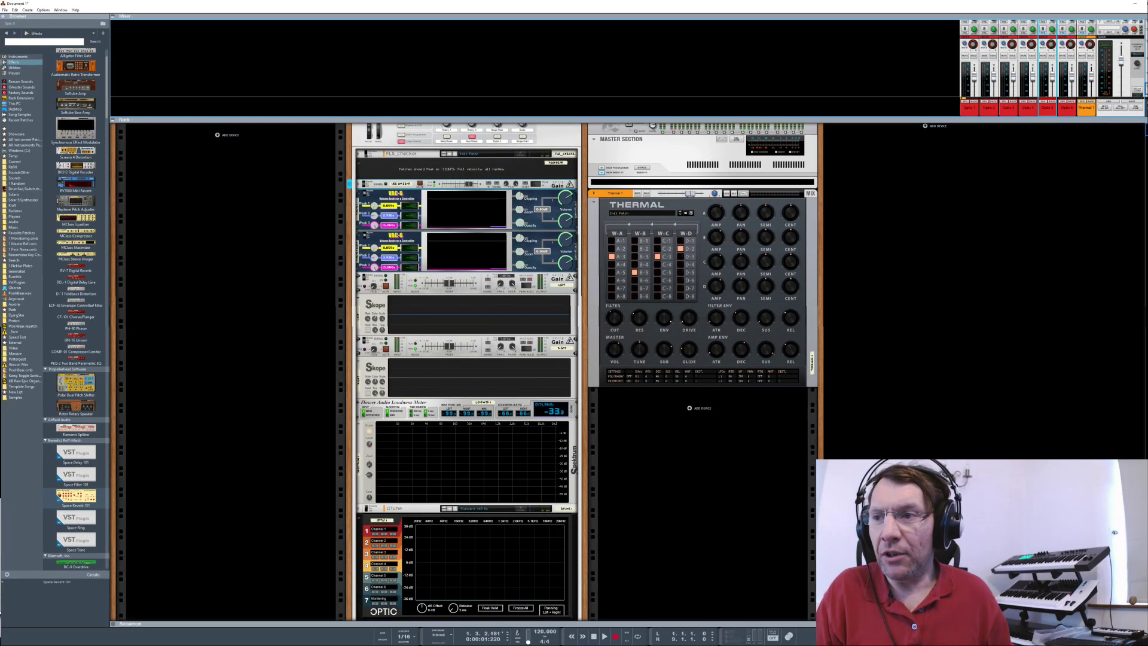
Switch to the large multi-channel song and dismiss the control surface inactivated message.
{"action": "mouse_move", "coordinate": [174, 645]}
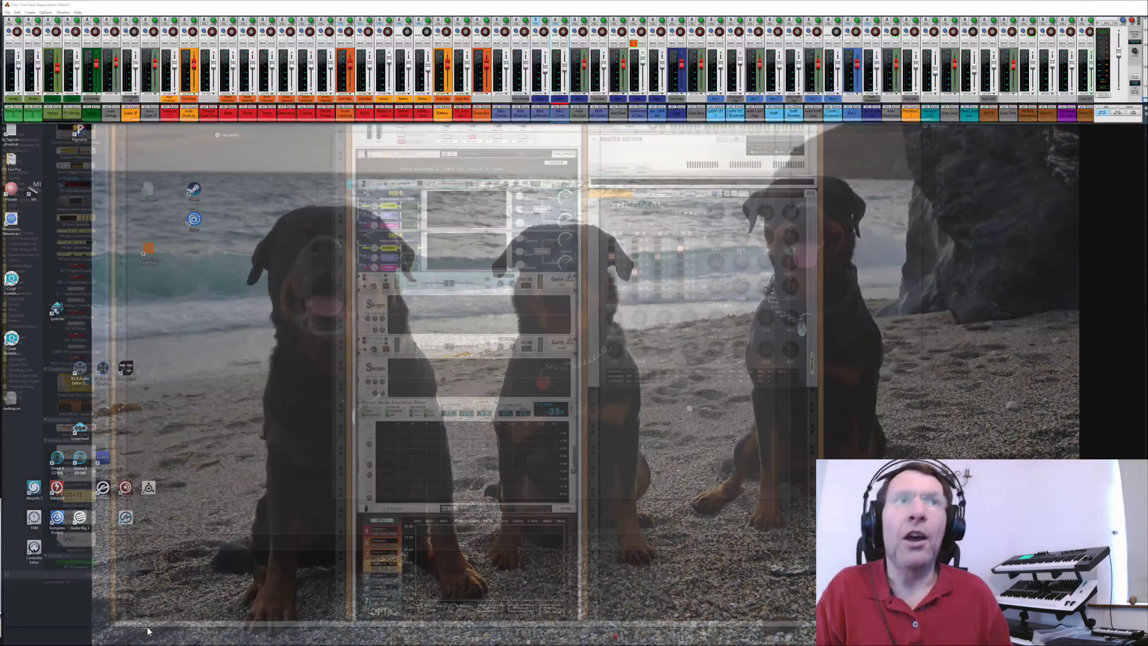
{"action": "left_click", "coordinate": [134, 626]}
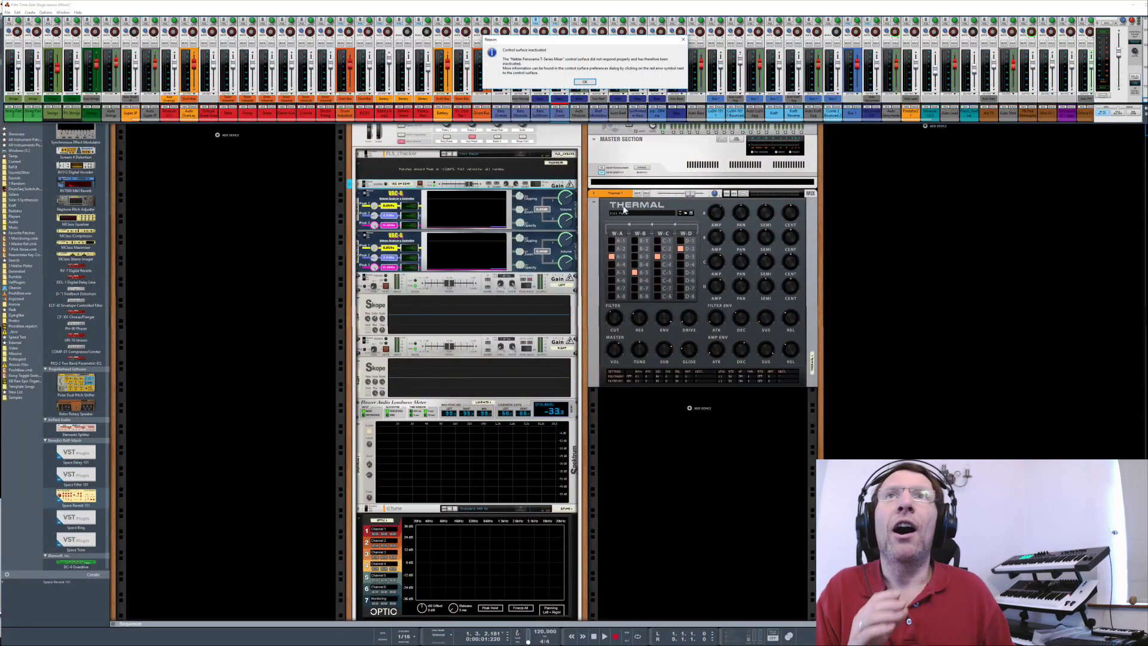
{"action": "left_click", "coordinate": [584, 82]}
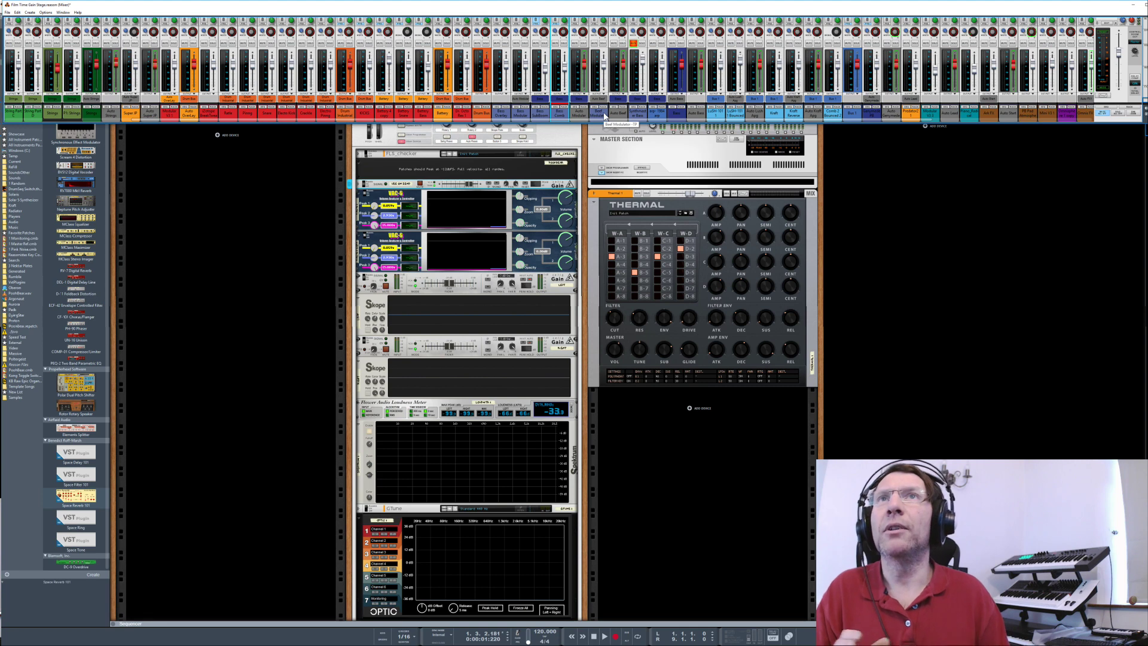
Try toggling send 8 on pairs of neighbouring channels in the large song's mixer.
{"action": "left_click", "coordinate": [543, 24]}
{"action": "left_click", "coordinate": [556, 22]}
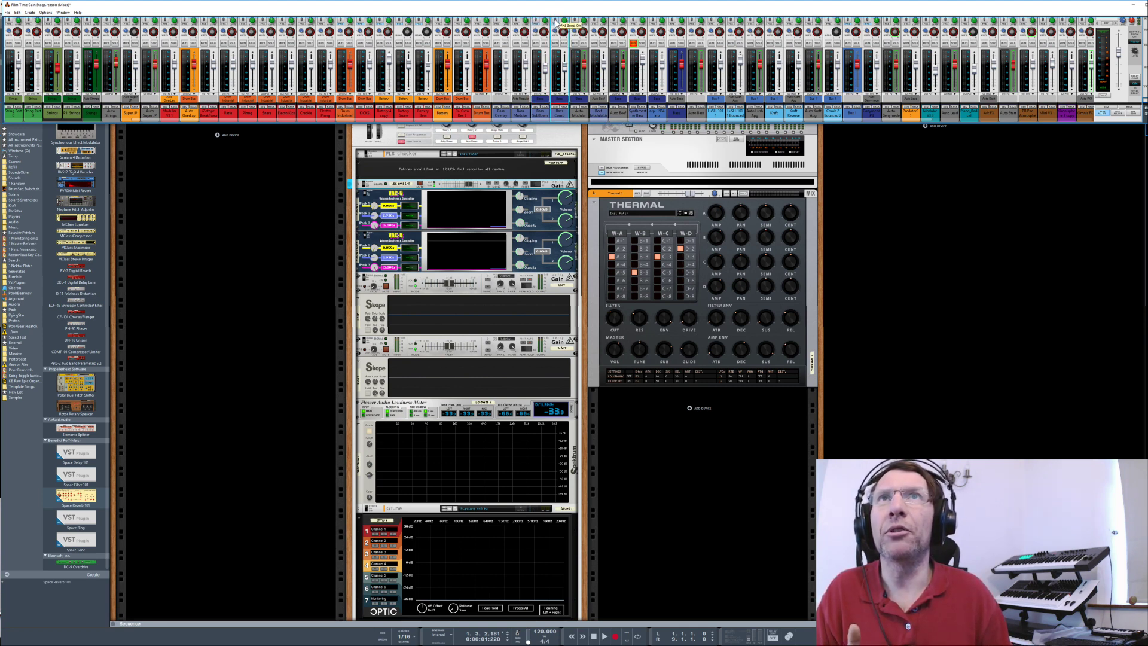
{"action": "left_click", "coordinate": [541, 111]}
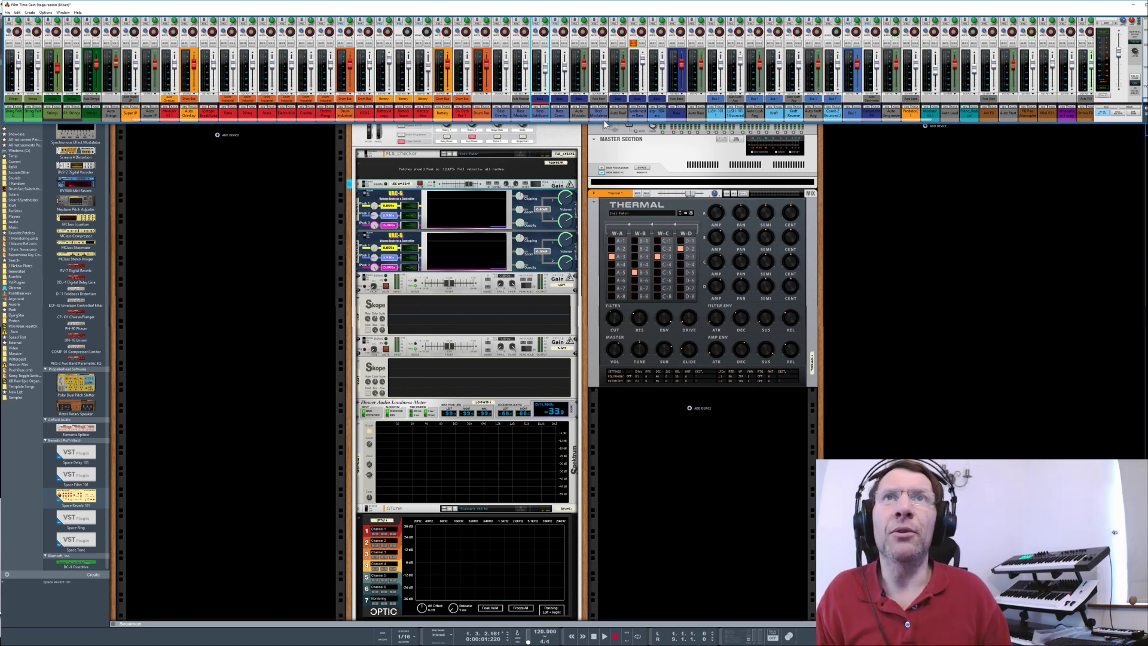
{"action": "left_click_drag", "start_coordinate": [605, 123], "coordinate": [709, 119]}
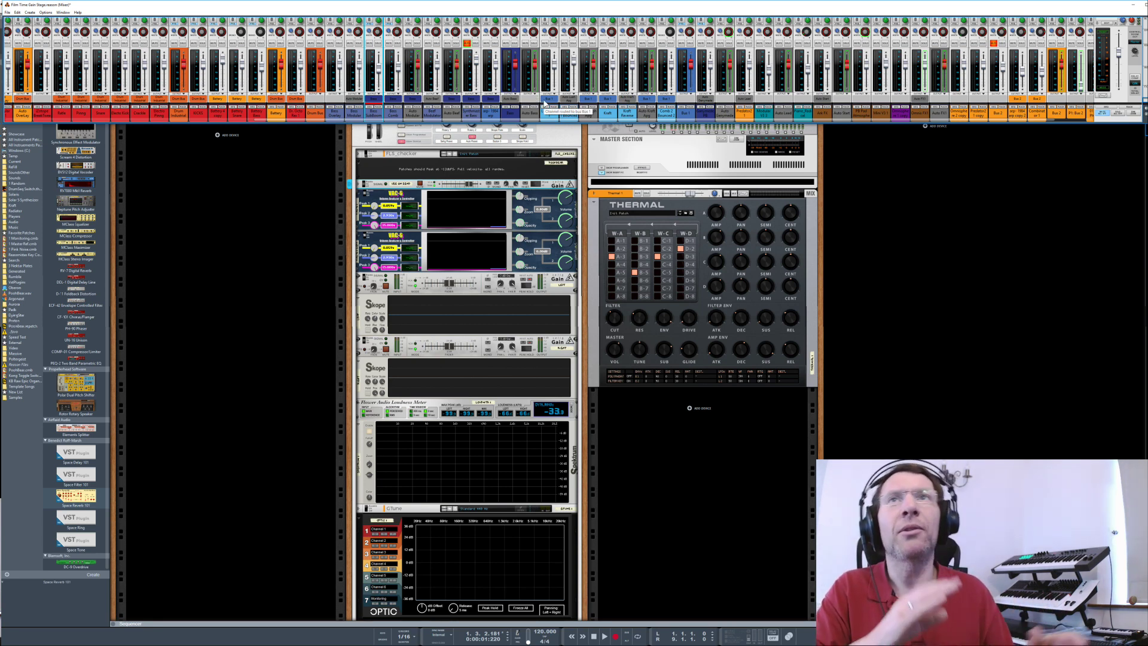
{"action": "left_click", "coordinate": [553, 23]}
{"action": "left_click", "coordinate": [572, 23]}
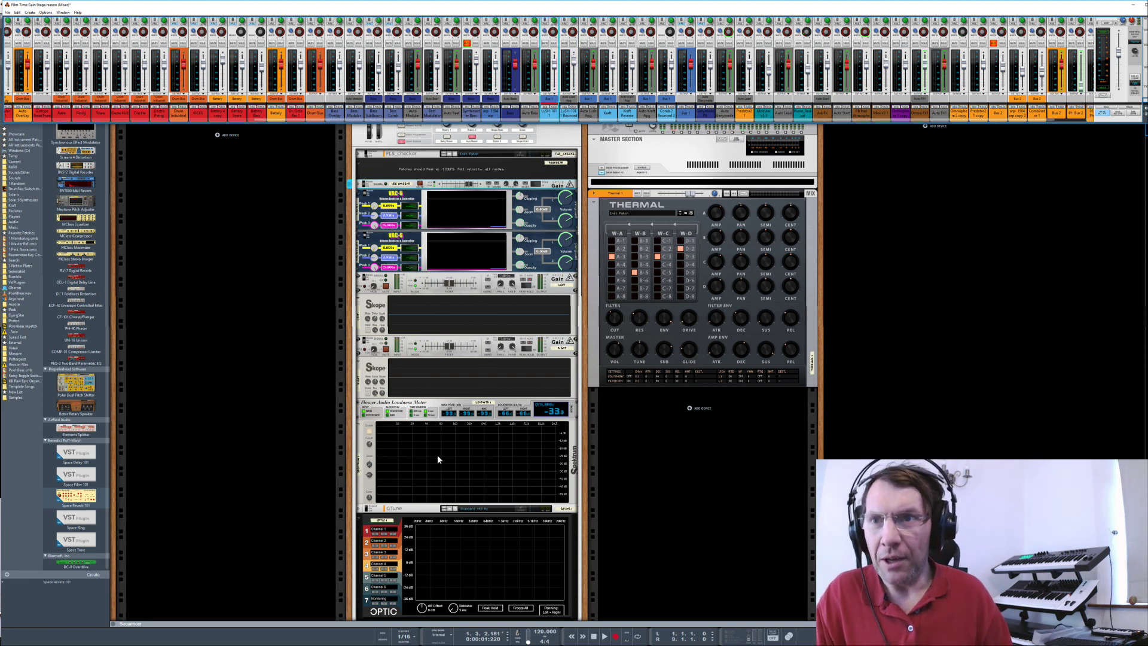
Return to the test document and route the Thermal 1 mixer channel's output to Optic 1.
{"action": "left_click", "coordinate": [303, 345]}
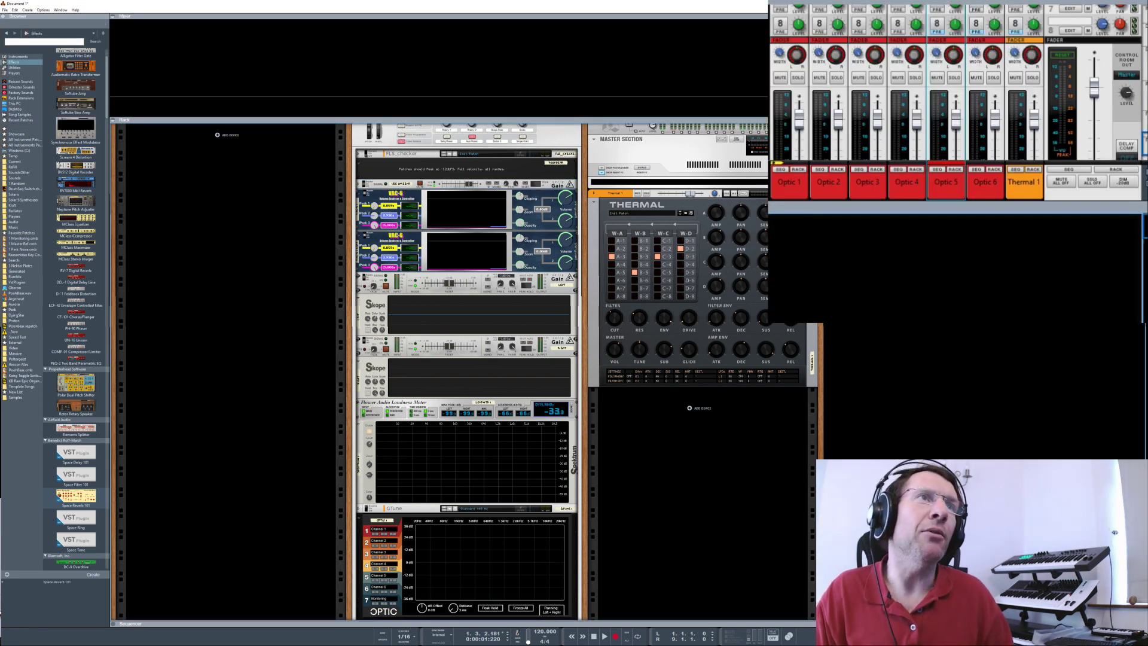
{"action": "scroll", "coordinate": [1048, 89], "scroll_direction": "down", "scroll_amount": 2}
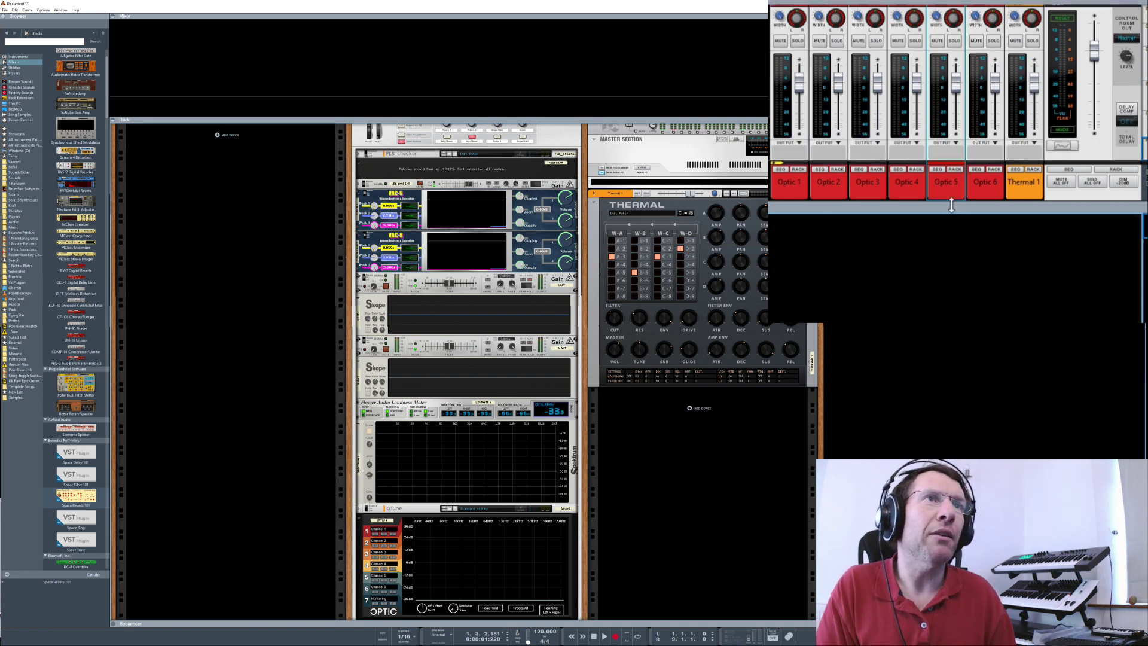
{"action": "left_click", "coordinate": [375, 610]}
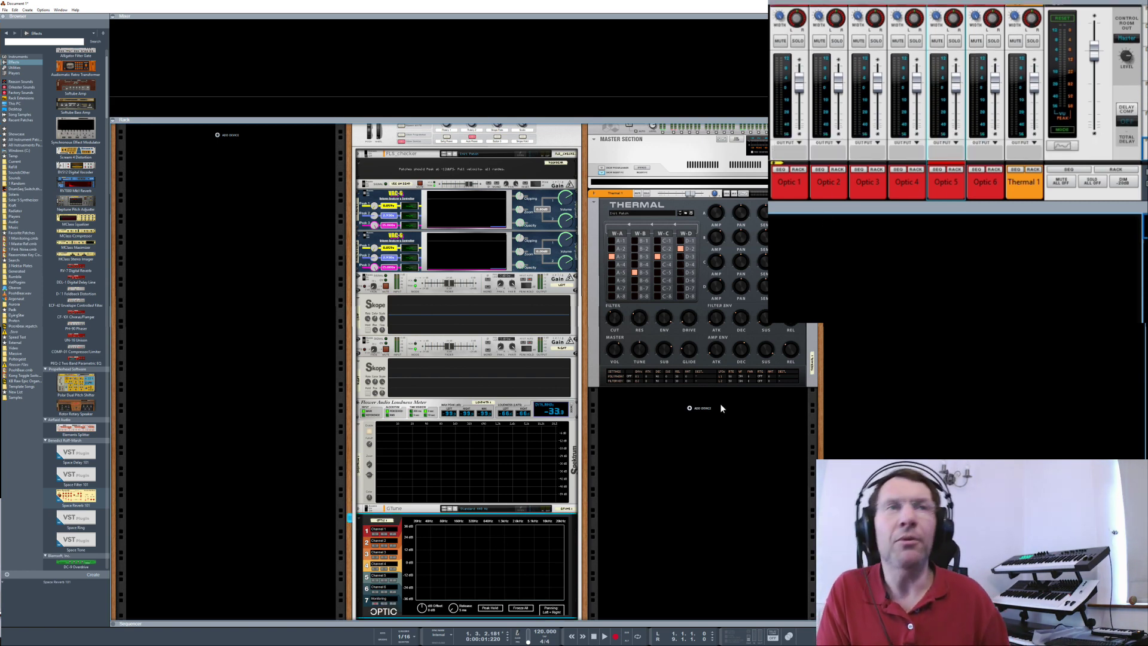
{"action": "left_click", "coordinate": [1028, 156]}
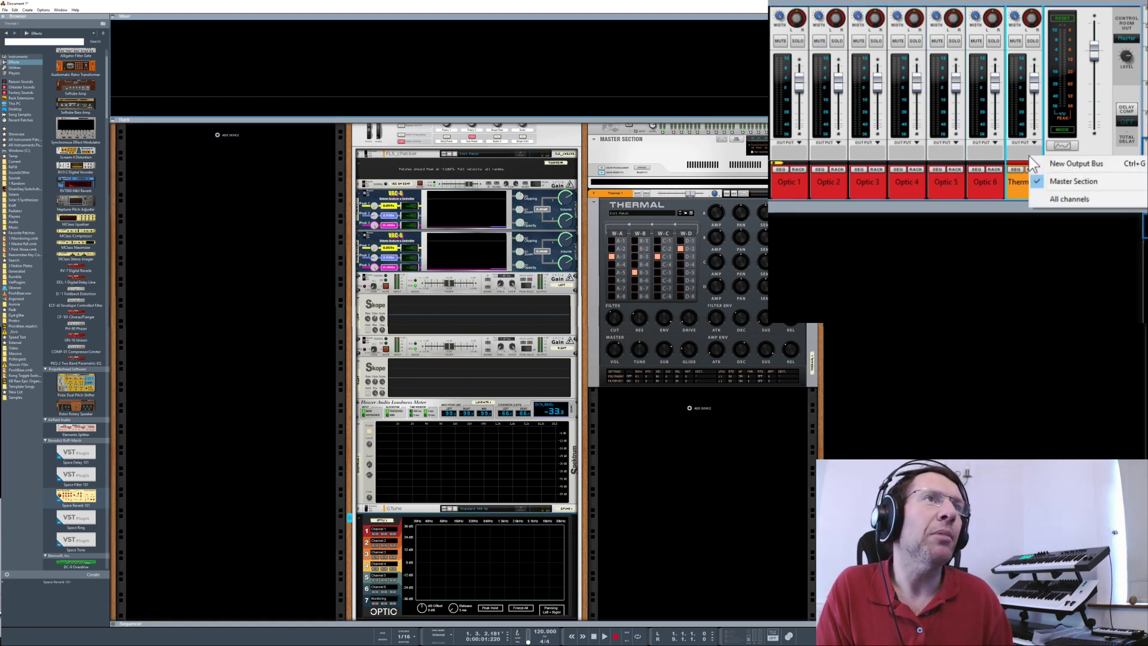
{"action": "mouse_move", "coordinate": [1058, 206]}
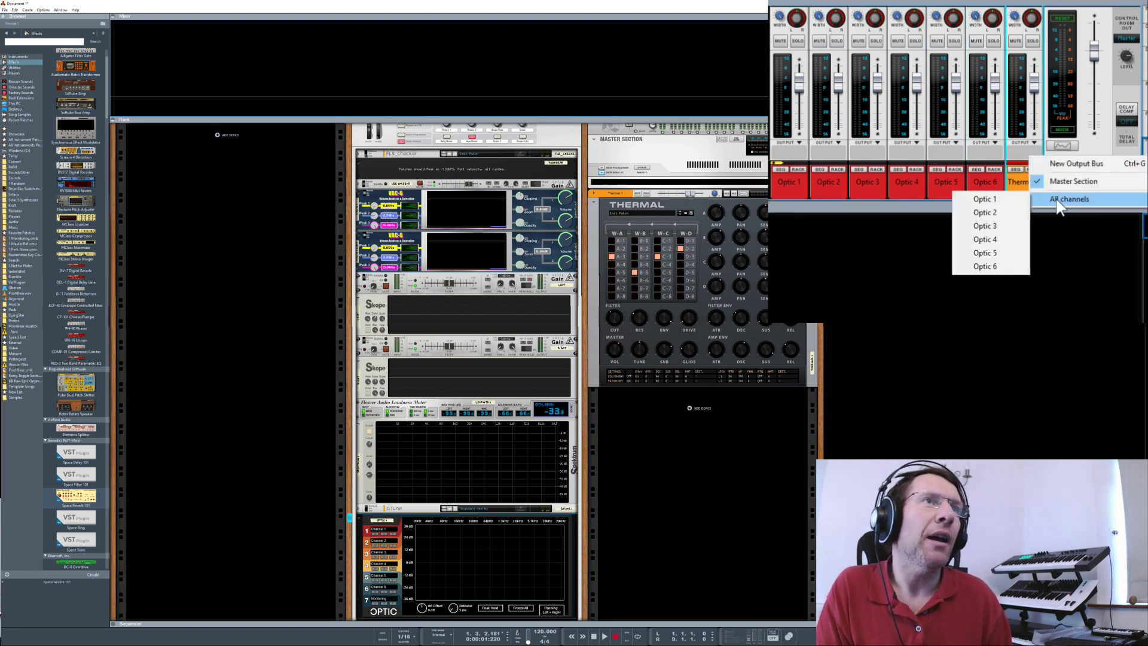
{"action": "left_click", "coordinate": [985, 199]}
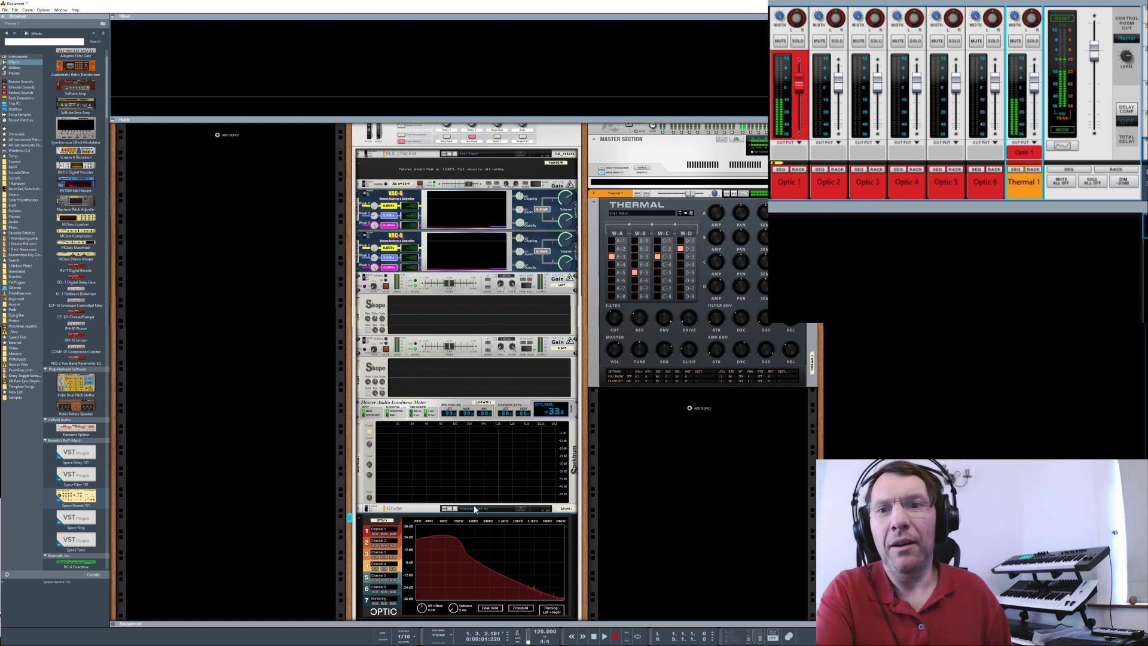
Add a Radical Piano instrument to the rack below Thermal.
{"action": "right_click", "coordinate": [689, 407]}
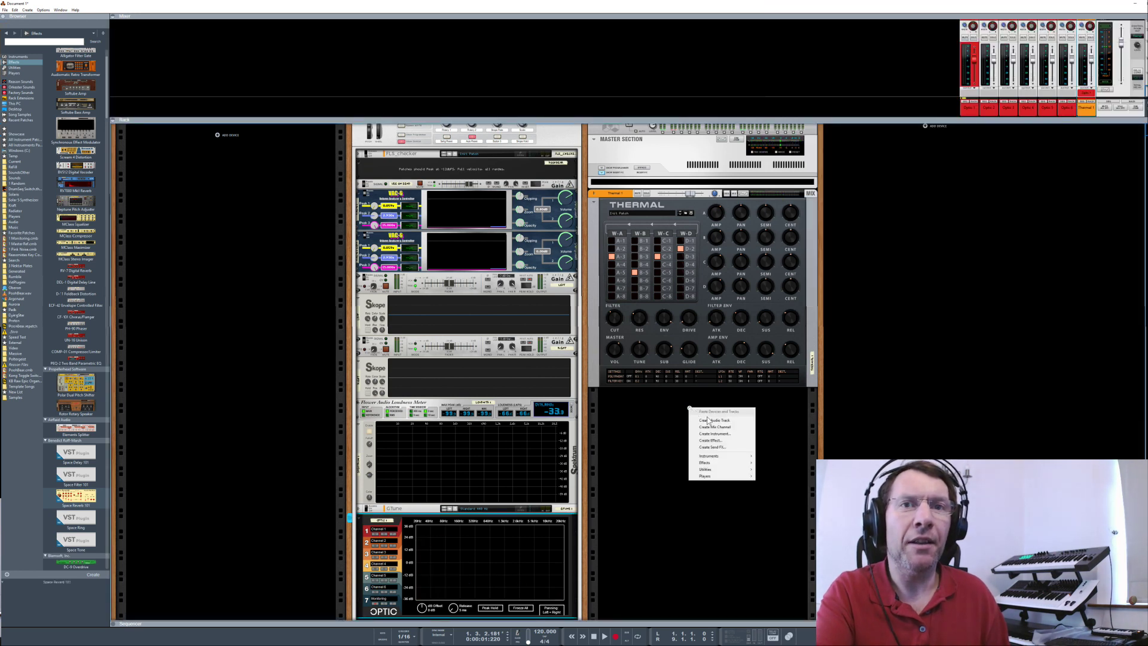
{"action": "mouse_move", "coordinate": [723, 456]}
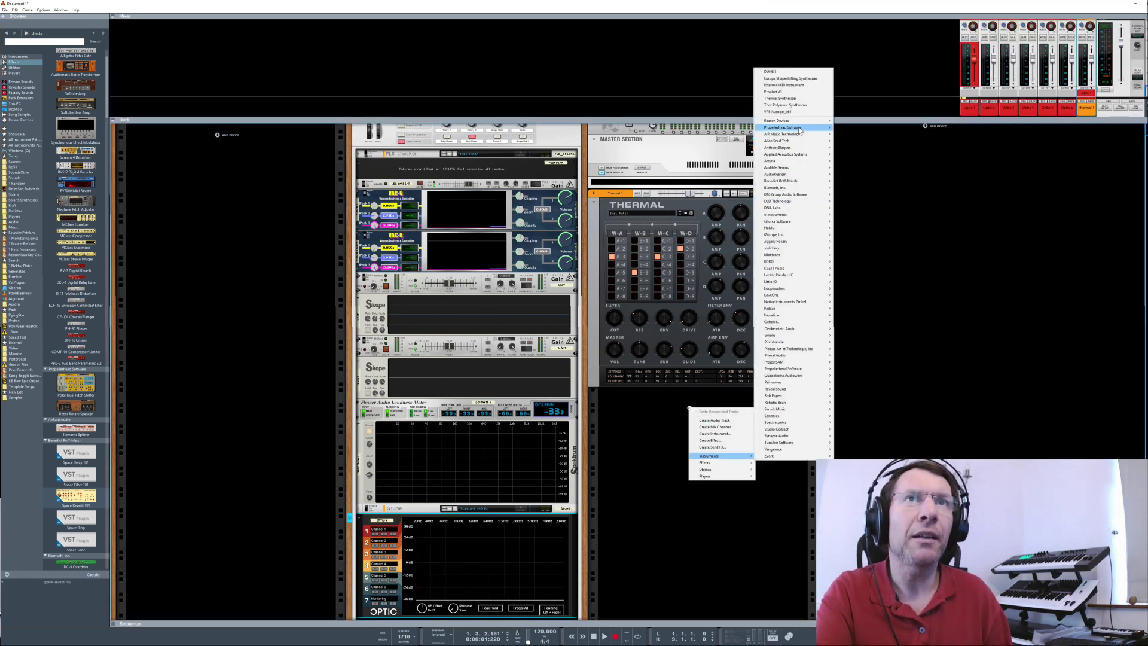
{"action": "mouse_move", "coordinate": [801, 121]}
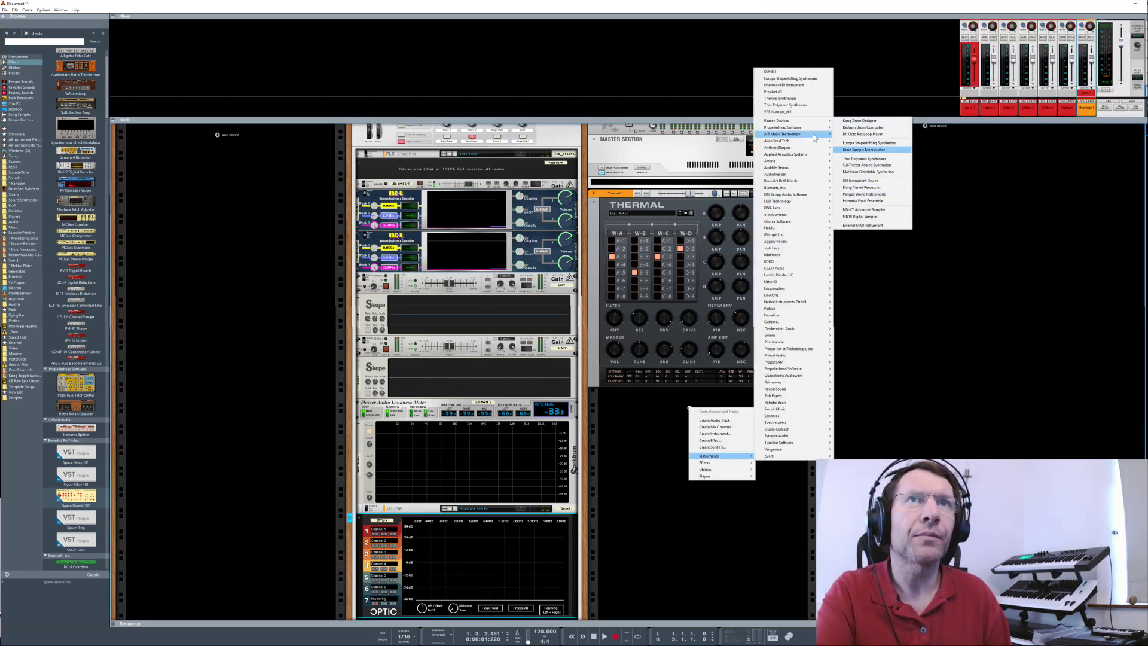
{"action": "left_click", "coordinate": [855, 161]}
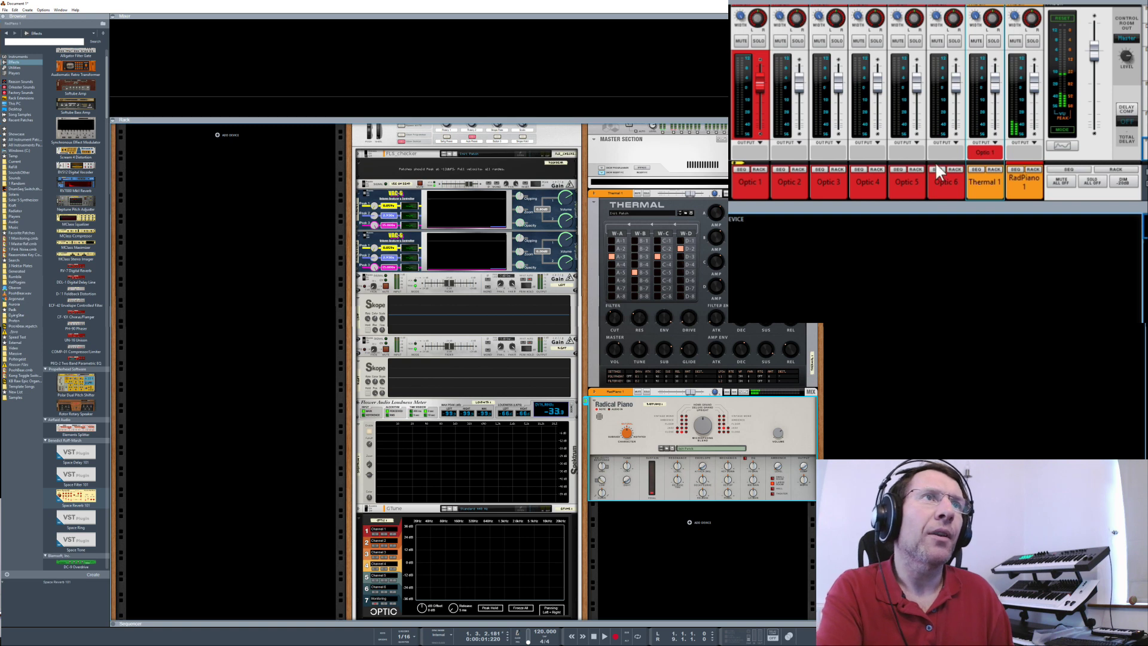
Route the RadPiano 1 mixer channel's output to Optic 2 and select the Thermal device in the rack.
{"action": "left_click", "coordinate": [1021, 154]}
{"action": "mouse_move", "coordinate": [1063, 212]}
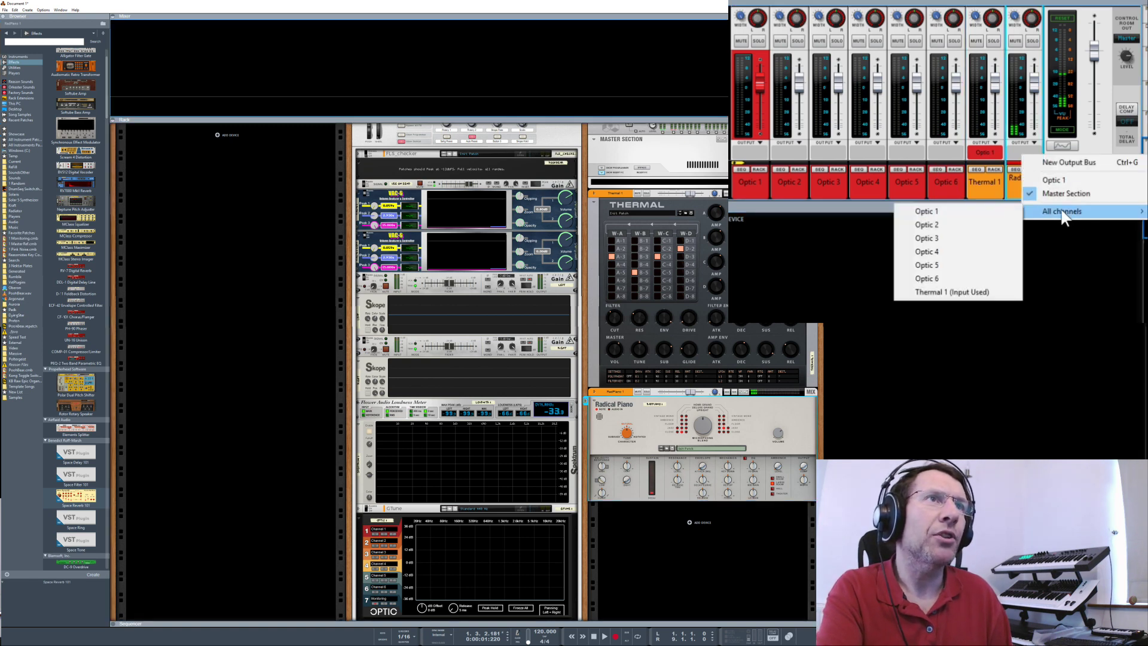
{"action": "left_click", "coordinate": [929, 224]}
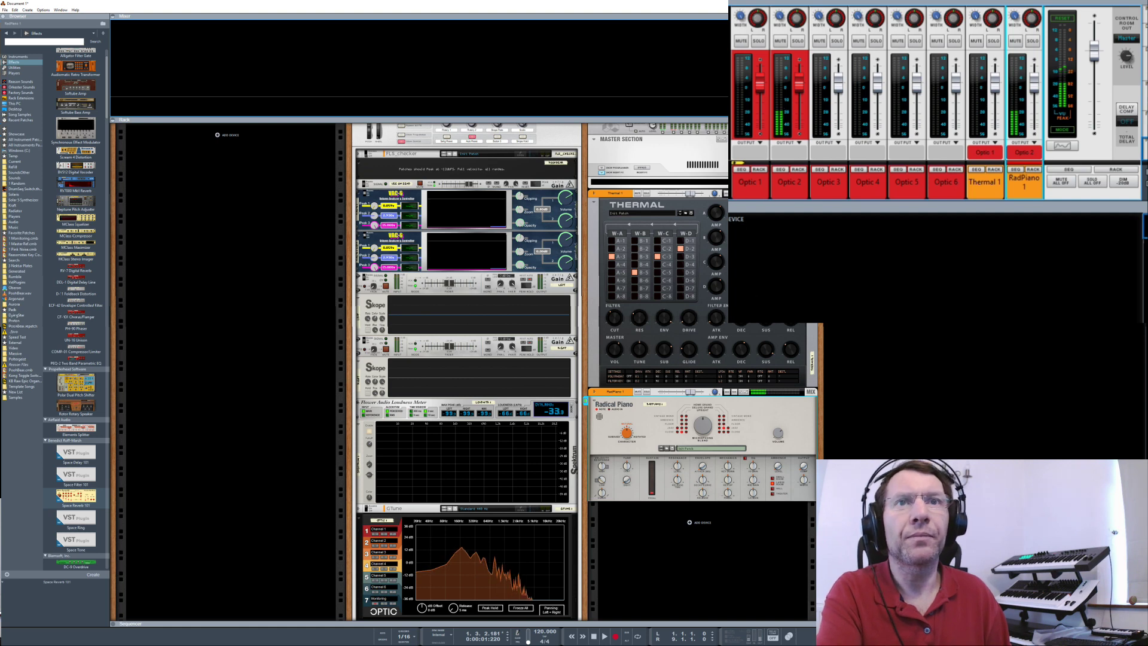
{"action": "left_click", "coordinate": [586, 201]}
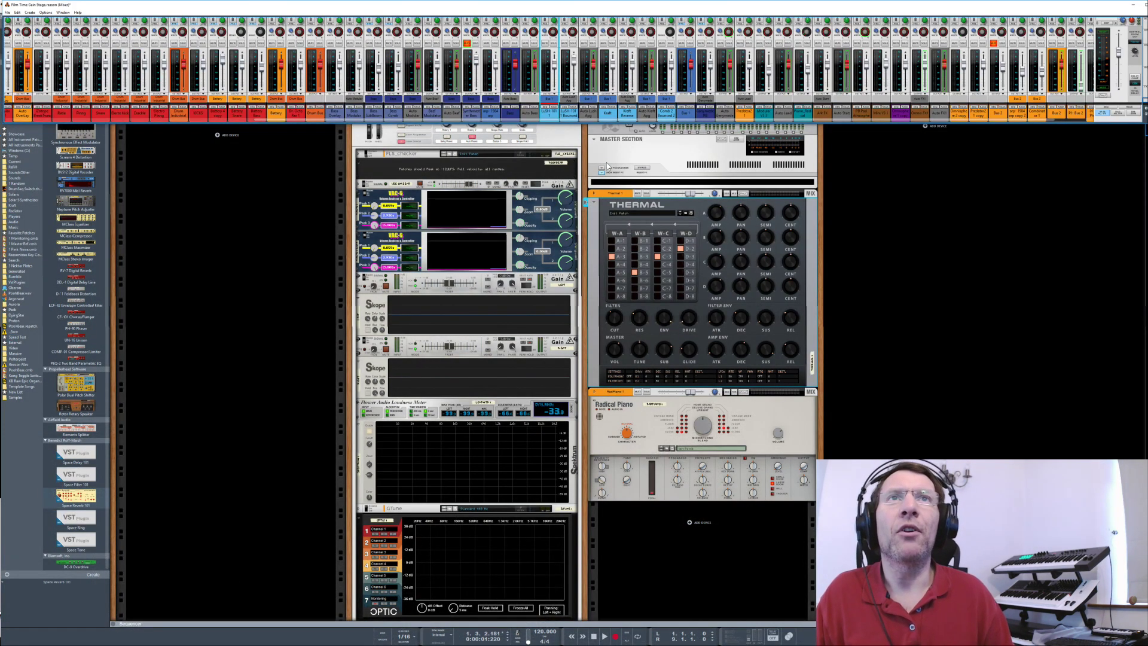
Examine the output routing choices of several channels in the large song's mixer without changing any routing.
{"action": "left_click", "coordinate": [800, 96]}
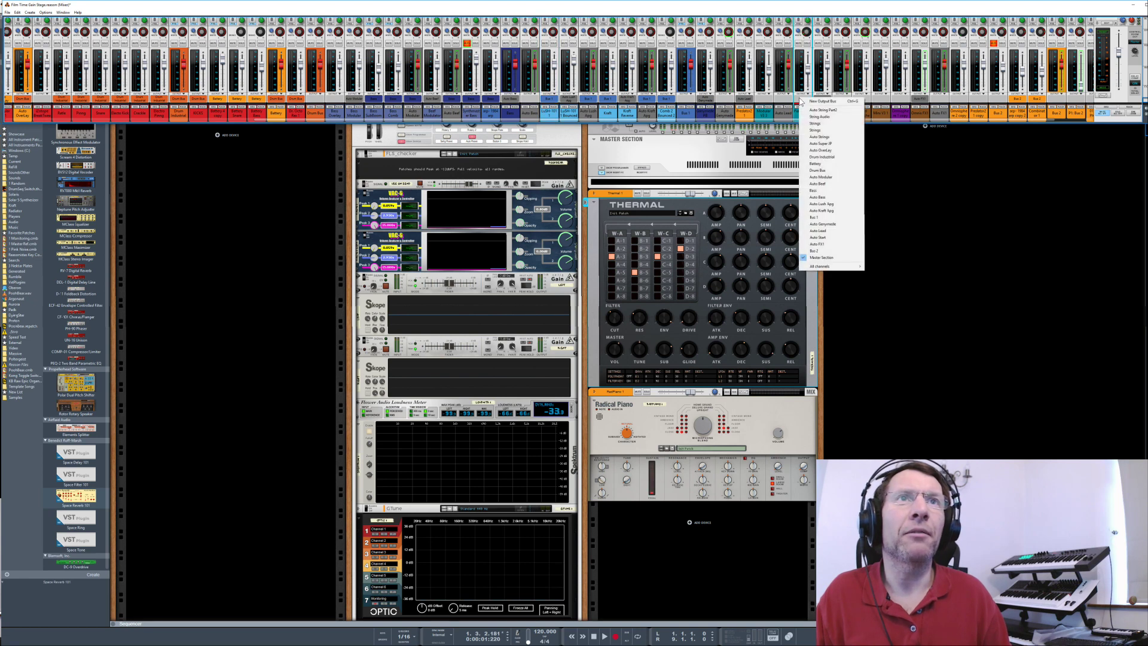
{"action": "mouse_move", "coordinate": [833, 271]}
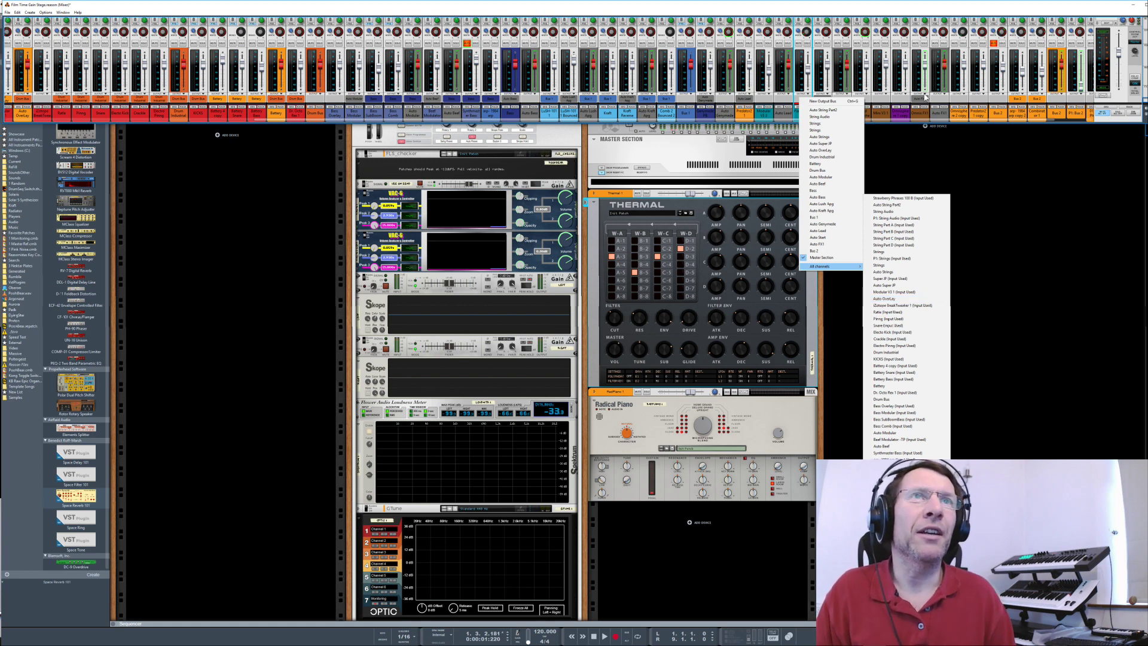
{"action": "left_click", "coordinate": [879, 97]}
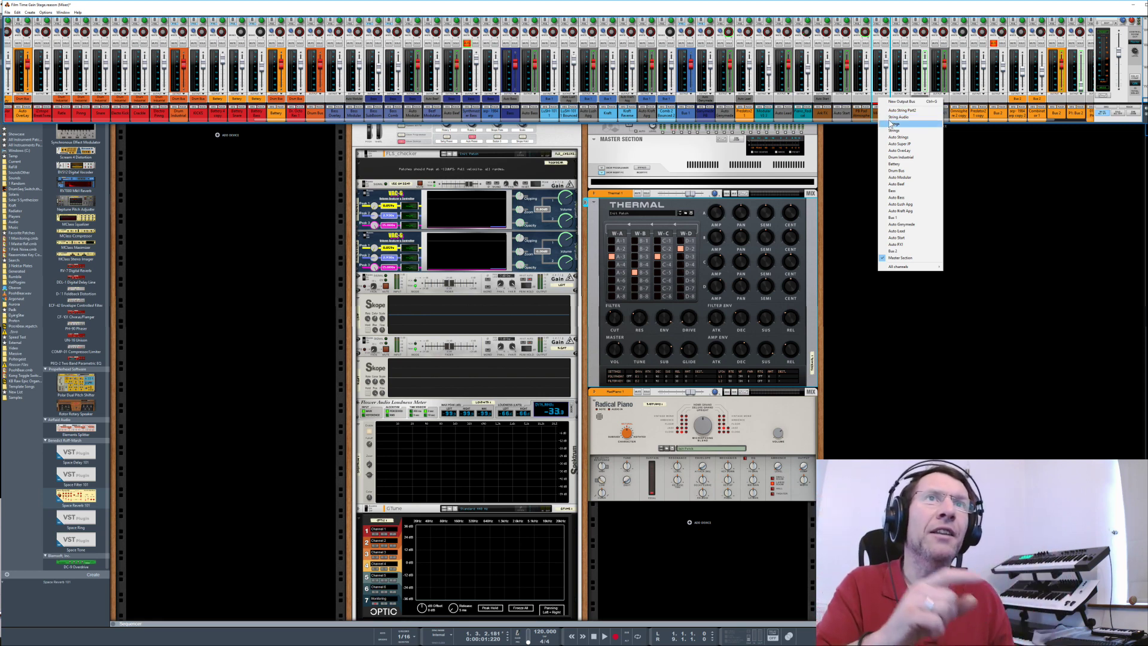
{"action": "left_click", "coordinate": [590, 99]}
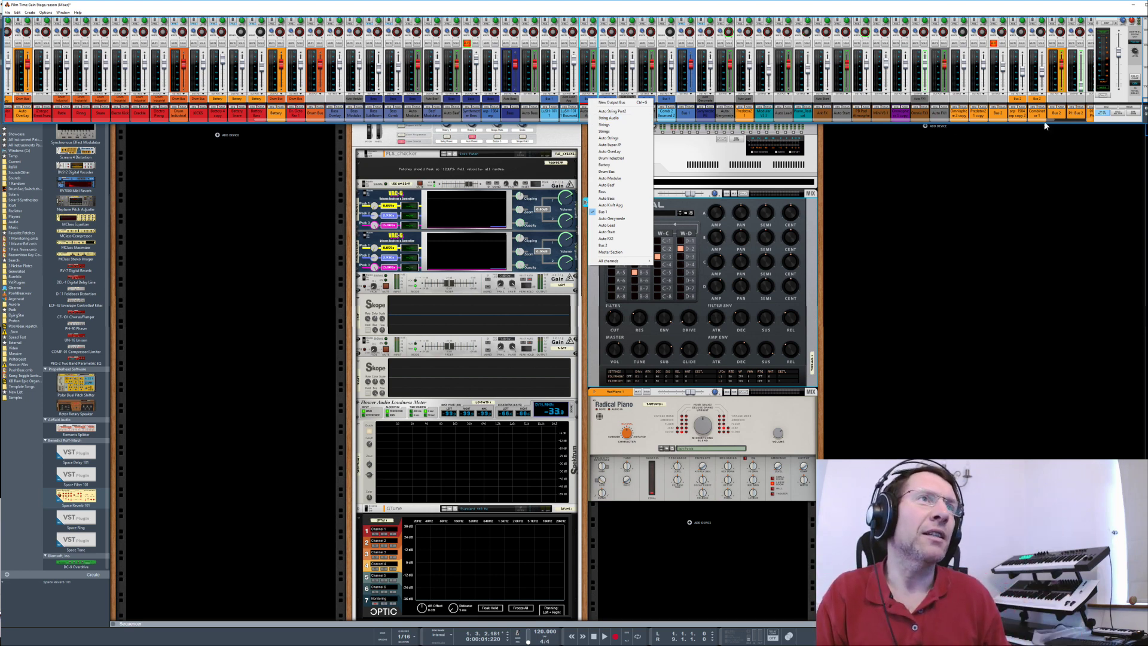
{"action": "left_click", "coordinate": [1099, 122]}
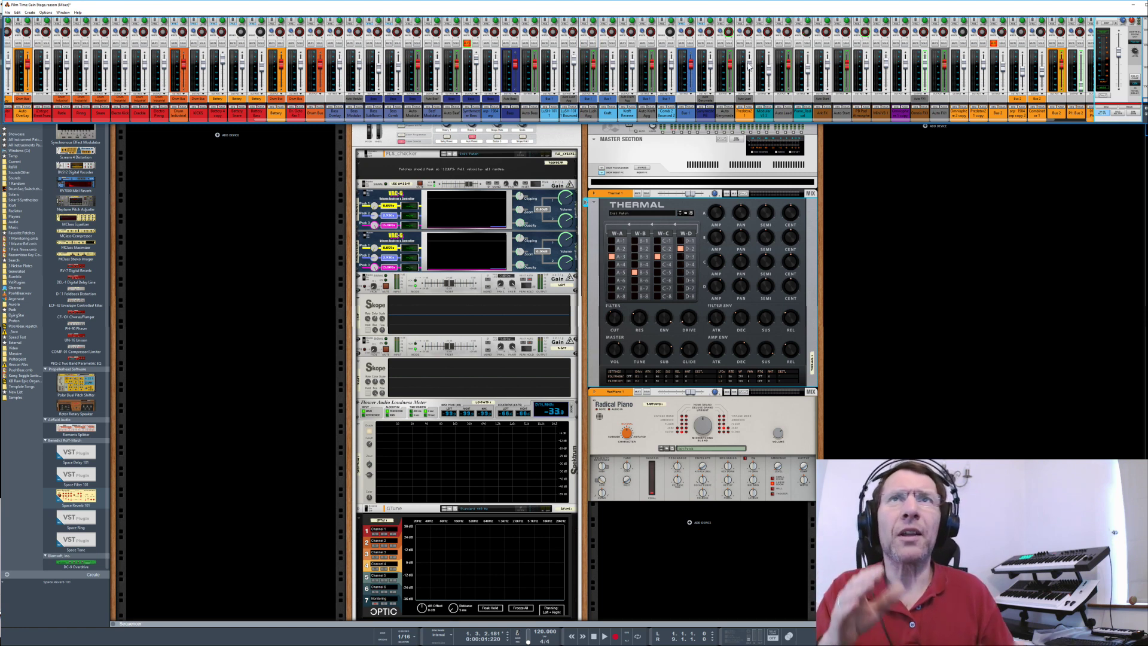
{"action": "mouse_move", "coordinate": [749, 65]}
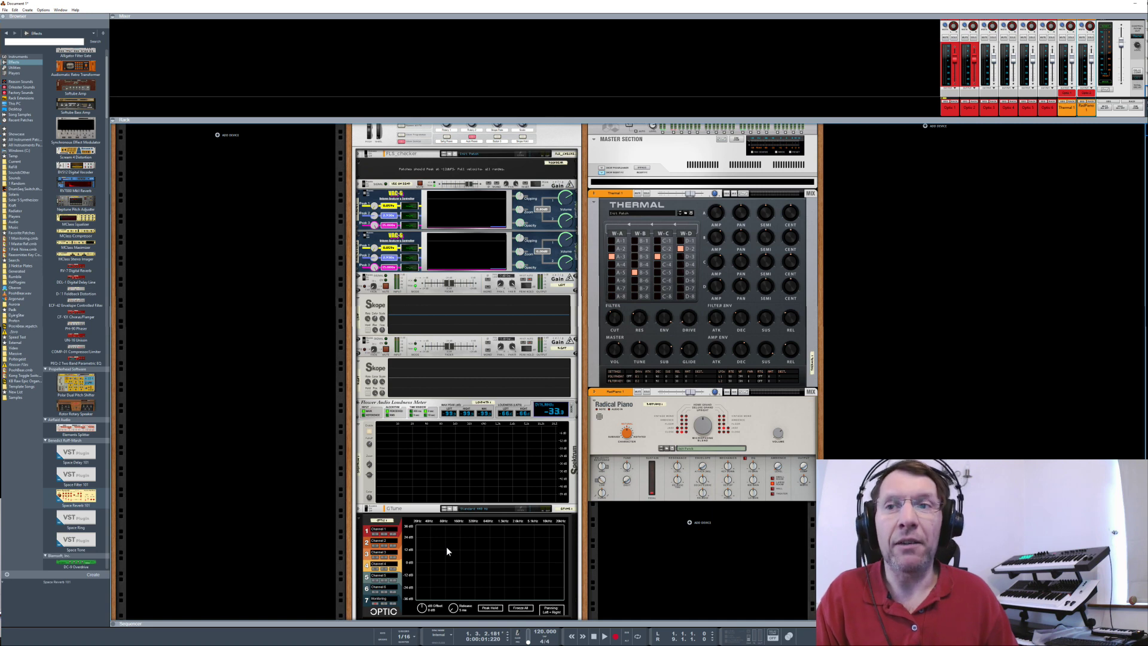
Examine the test document's rear rack cabling into the Optic analyzer's channel inputs and return to the front view.
{"action": "key", "text": "Tab"}
{"action": "scroll", "coordinate": [464, 562], "scroll_direction": "down", "scroll_amount": 3}
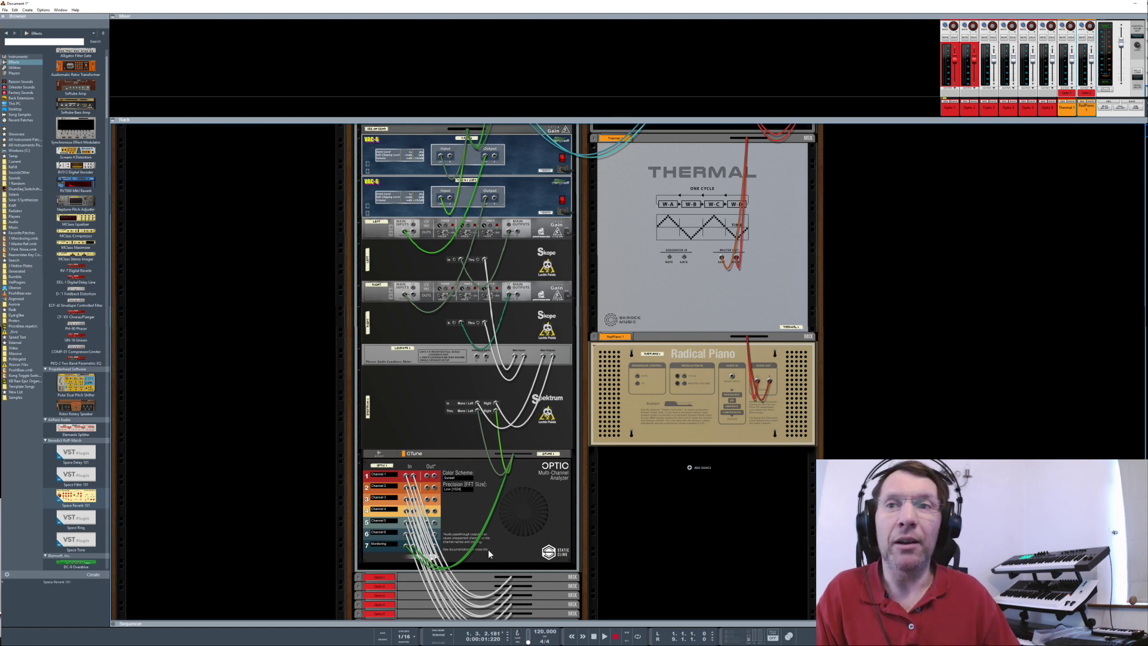
{"action": "key", "text": "Tab"}
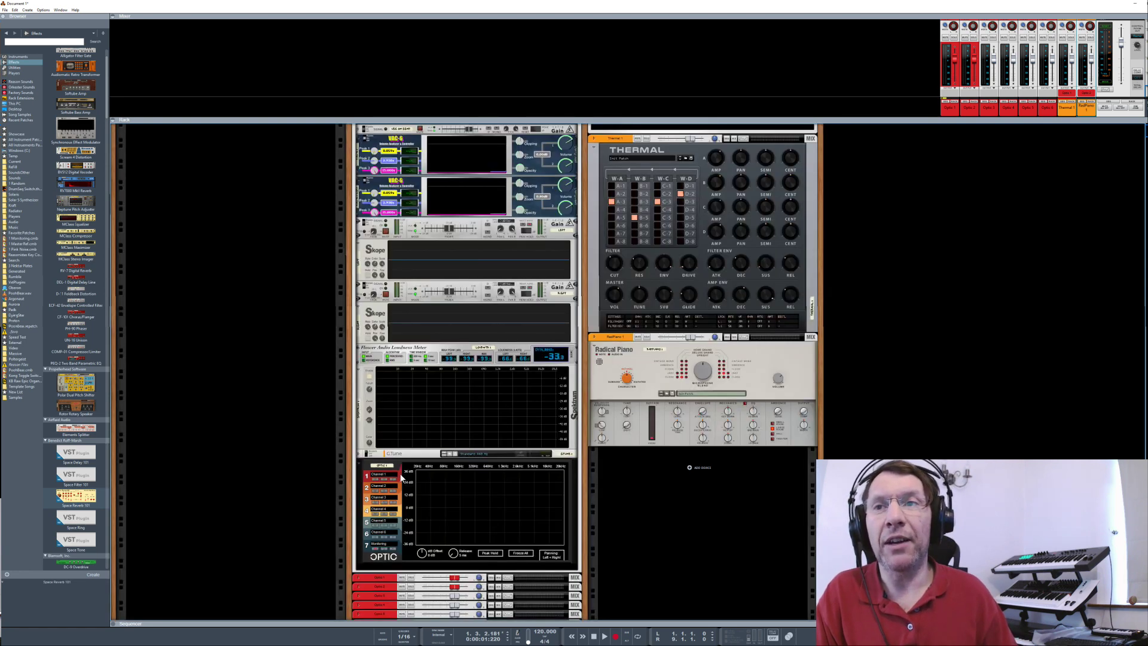
{"action": "key", "text": "Tab"}
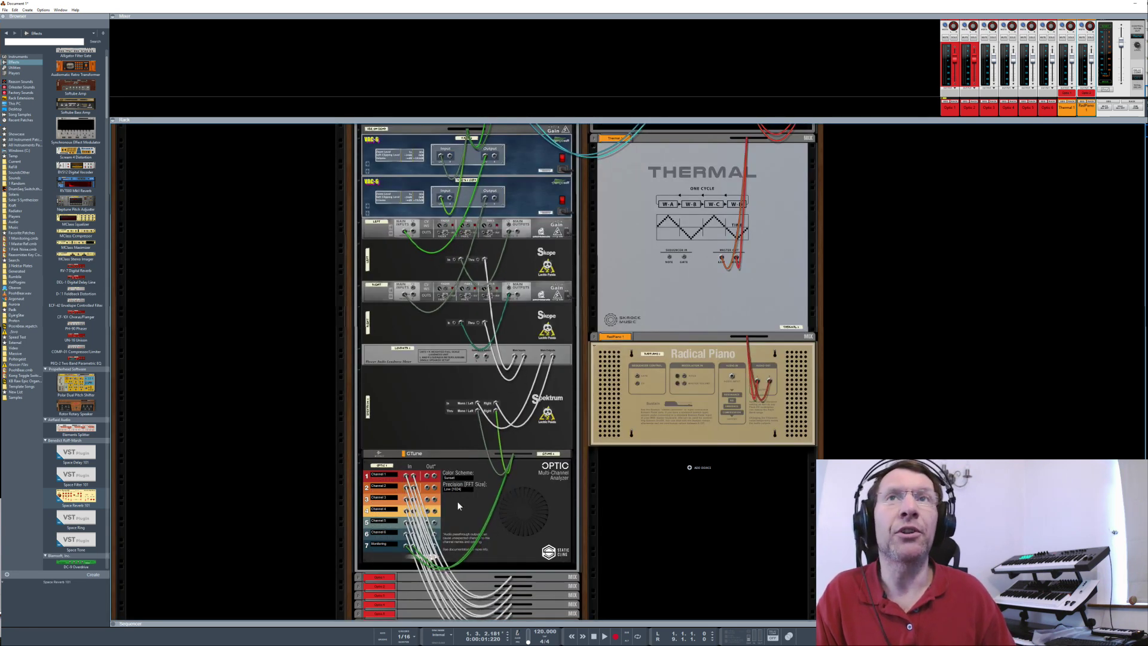
{"action": "key", "text": "Tab"}
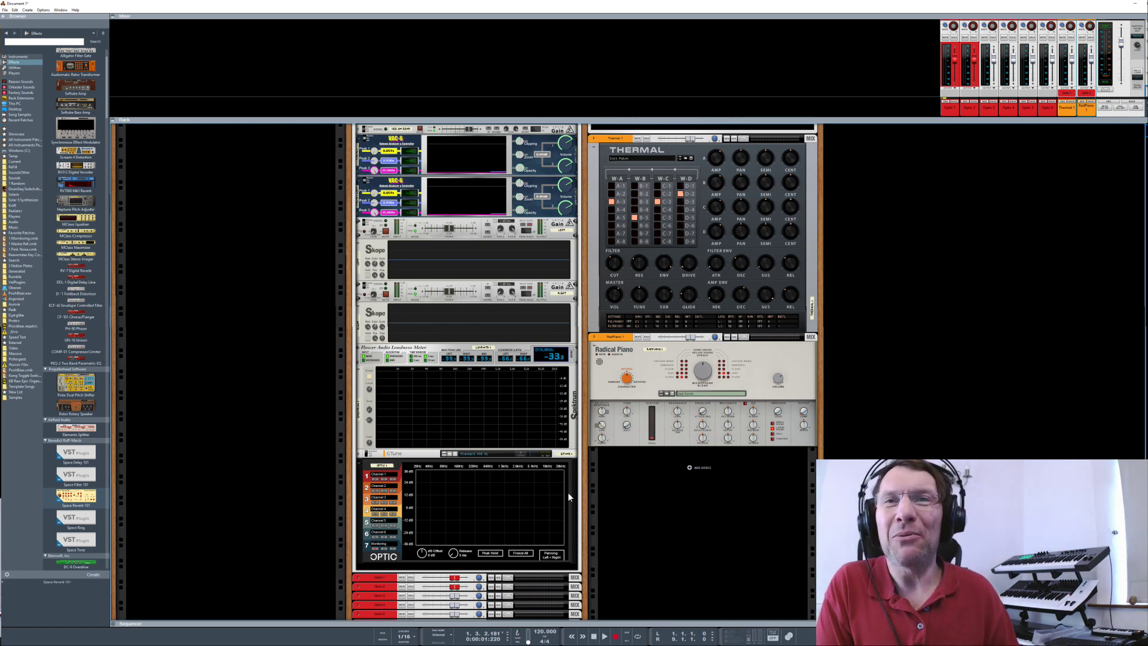
{"action": "scroll", "coordinate": [611, 504], "scroll_direction": "up", "scroll_amount": 3}
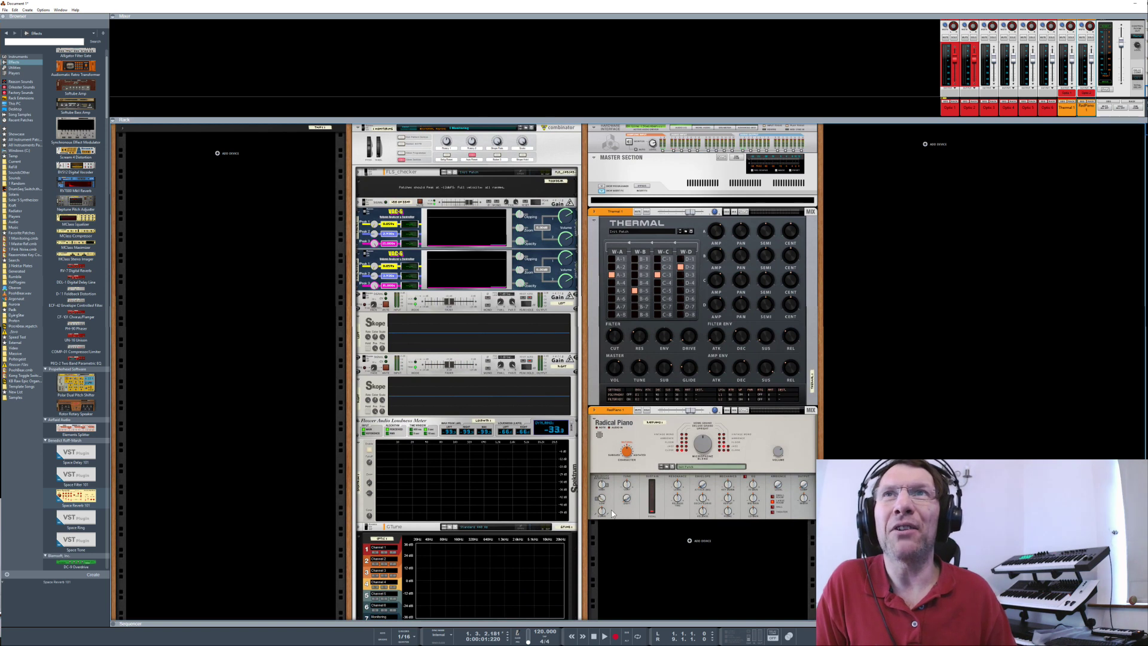
{"action": "scroll", "coordinate": [611, 514], "scroll_direction": "down", "scroll_amount": 1}
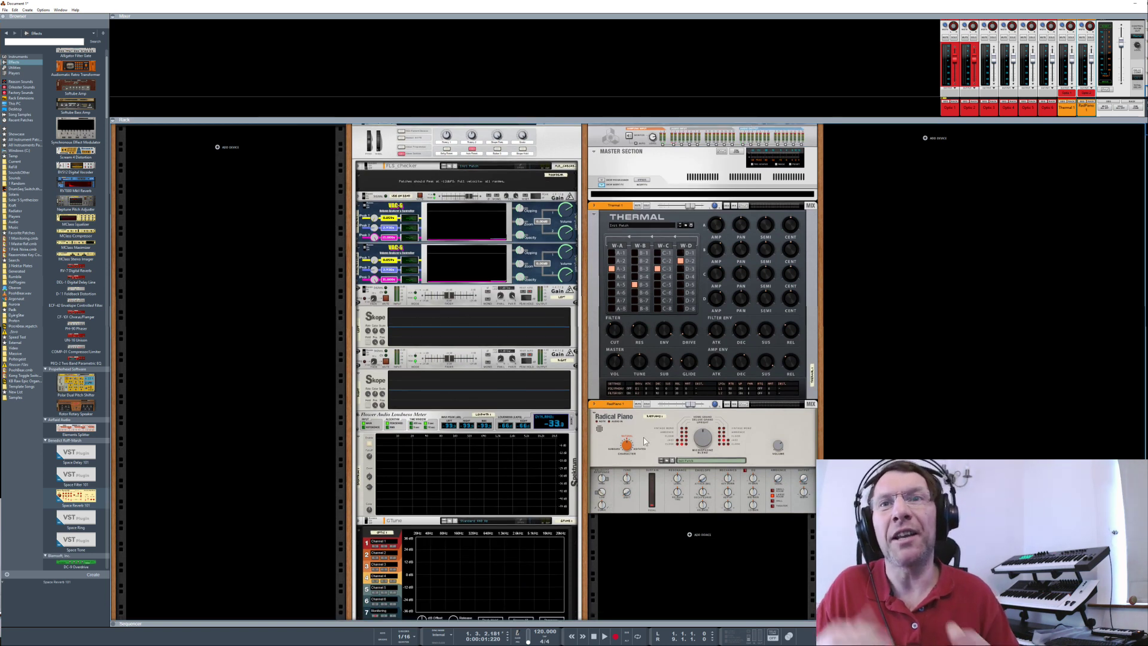